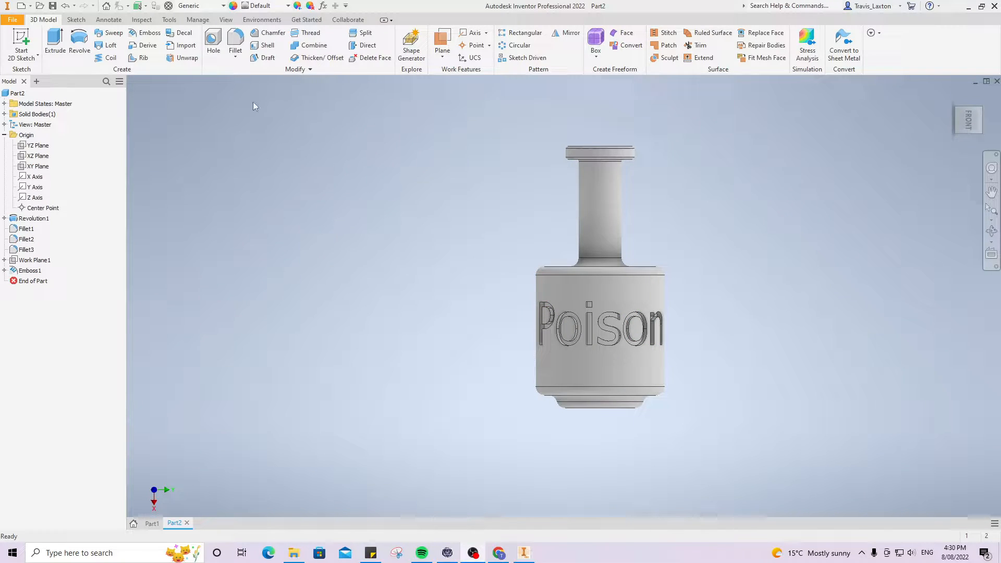
# Step: Create a new metric part from the Standard (mm).ipt template and start a 2D sketch on the XZ plane
pyautogui.click(20, 6)
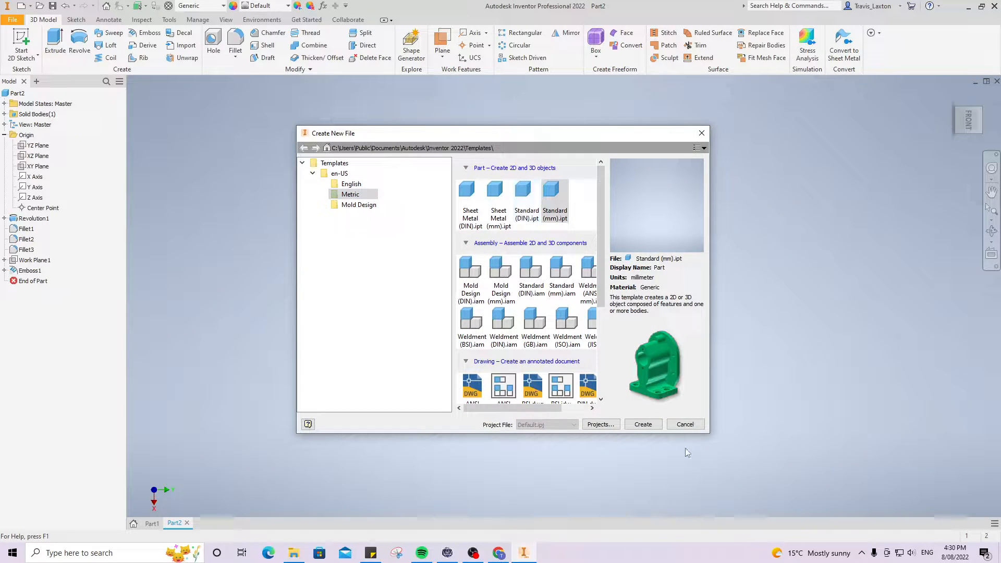
pyautogui.click(643, 424)
pyautogui.click(21, 39)
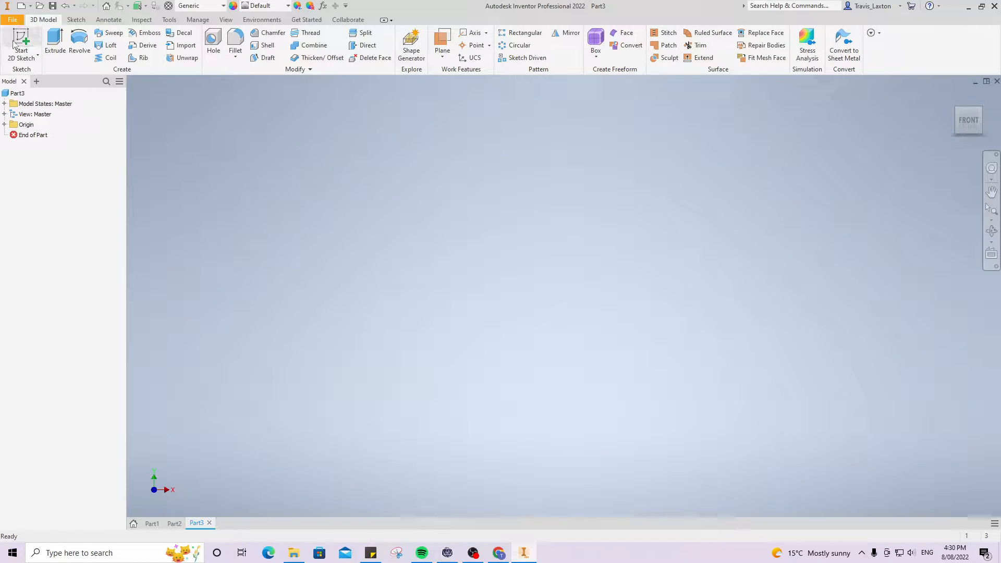
pyautogui.click(587, 342)
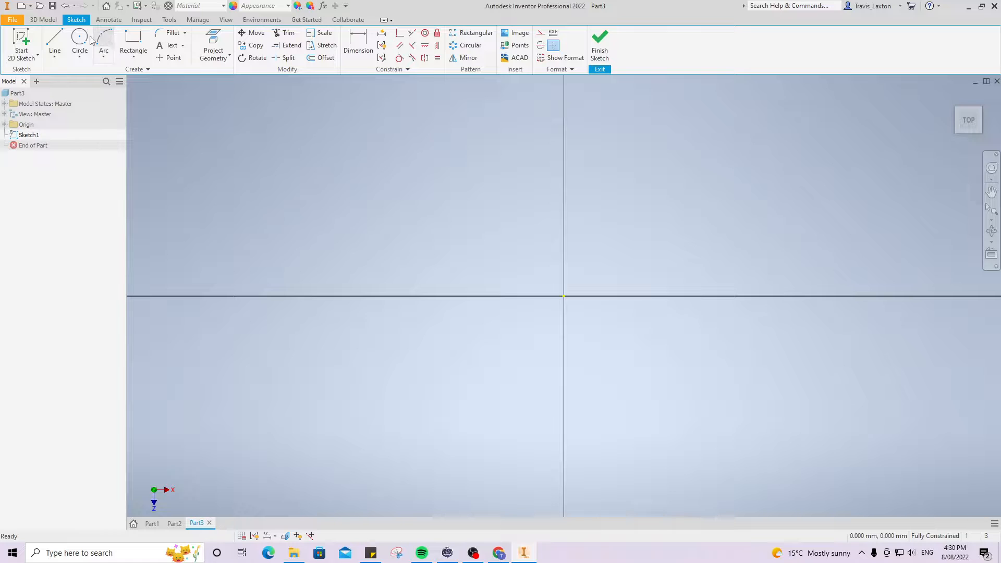
# Step: Sketch the bottle's base outline from the origin: 20 mm horizontally outward, 5 mm up, and 20 mm further outward
pyautogui.click(55, 41)
pyautogui.click(563, 296)
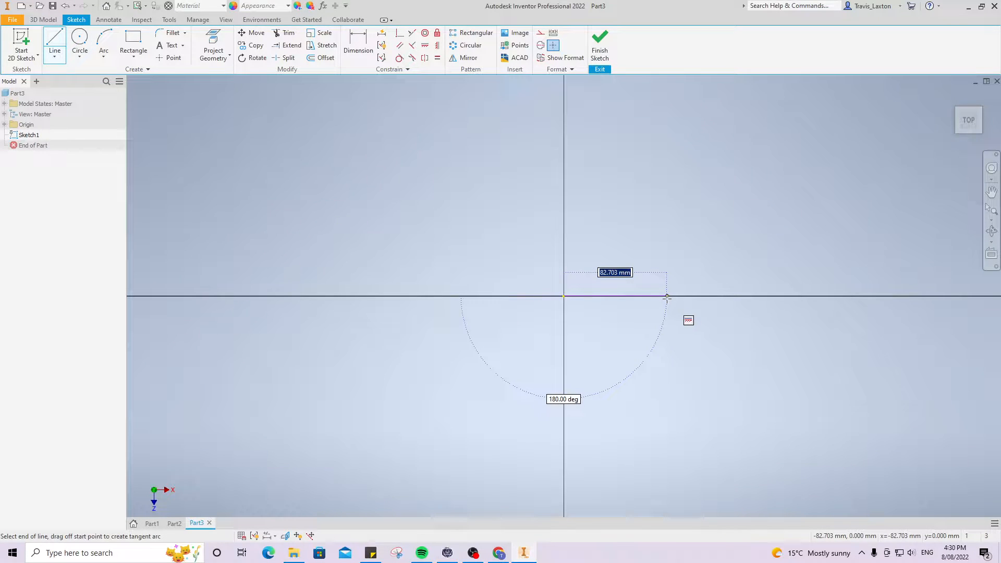
pyautogui.write('20')
pyautogui.press('Return')
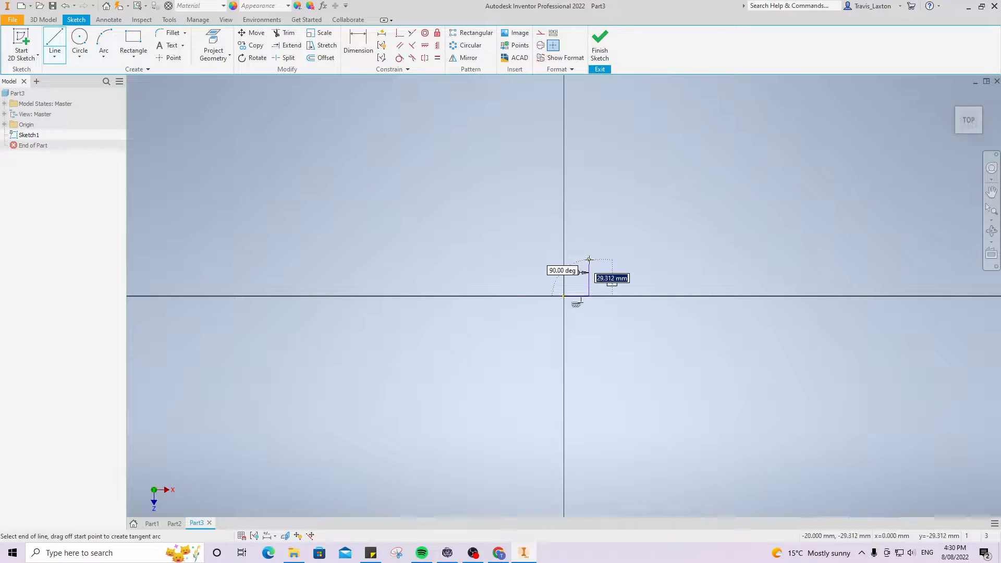
pyautogui.write('5')
pyautogui.press('Return')
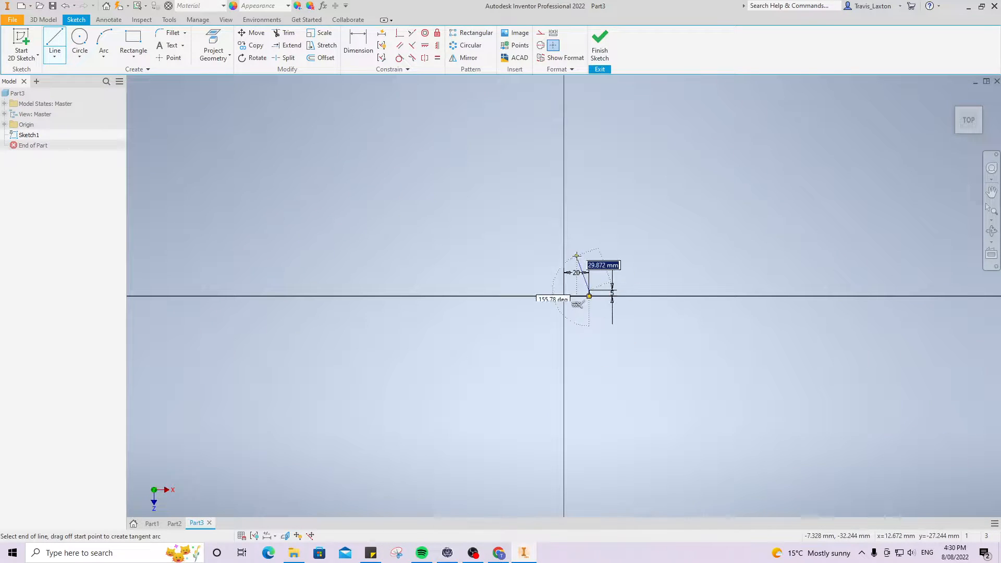
pyautogui.write('20')
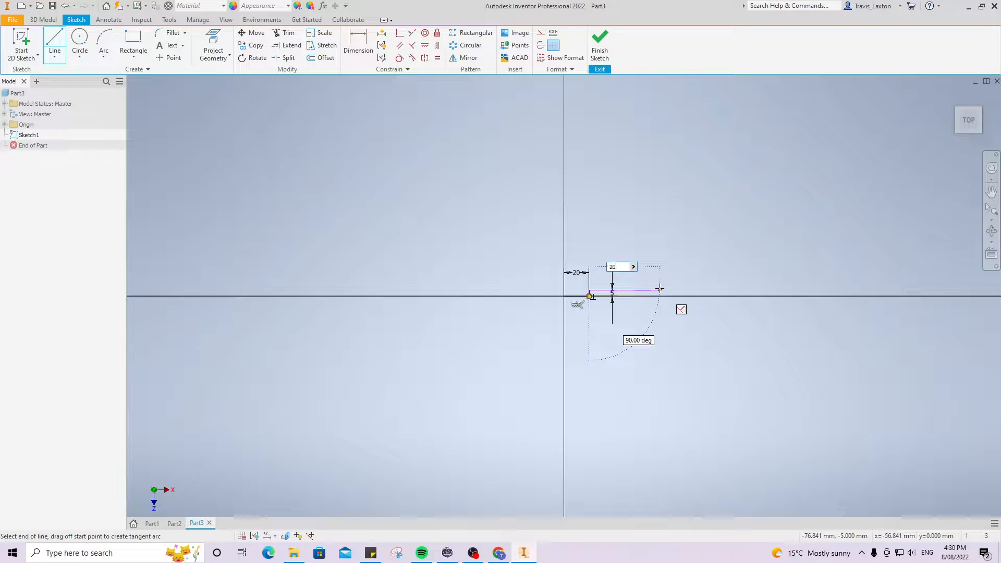
pyautogui.press('Return')
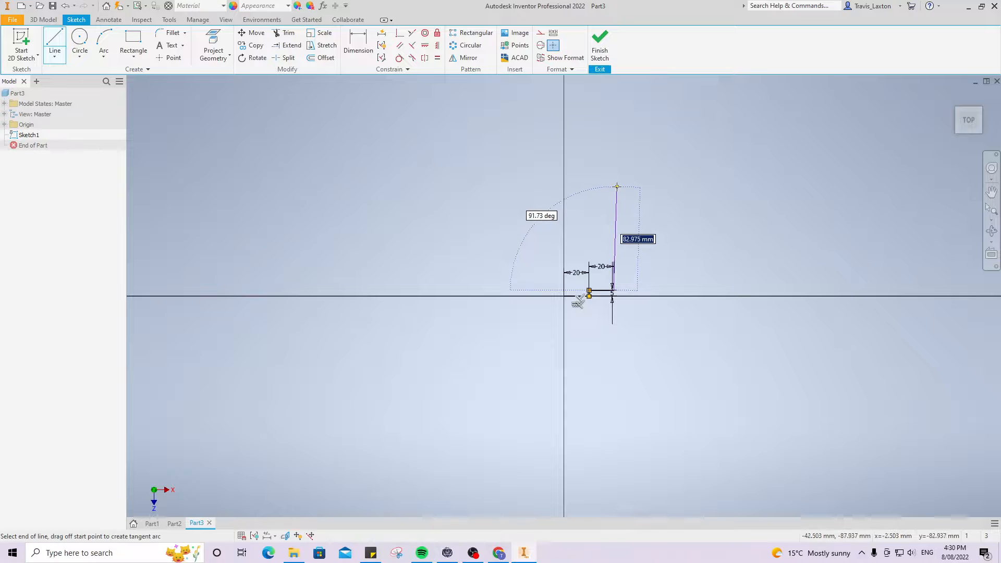
# Step: Continue the outline with a 60 mm vertical body side, a 20 mm shoulder inward, and a 40 mm vertical neck
pyautogui.write('60')
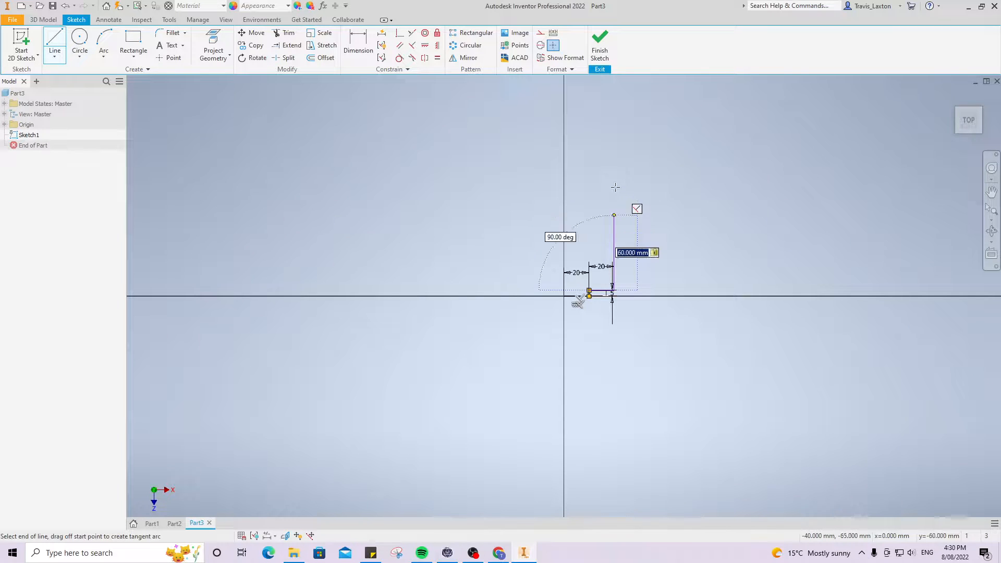
pyautogui.press('Return')
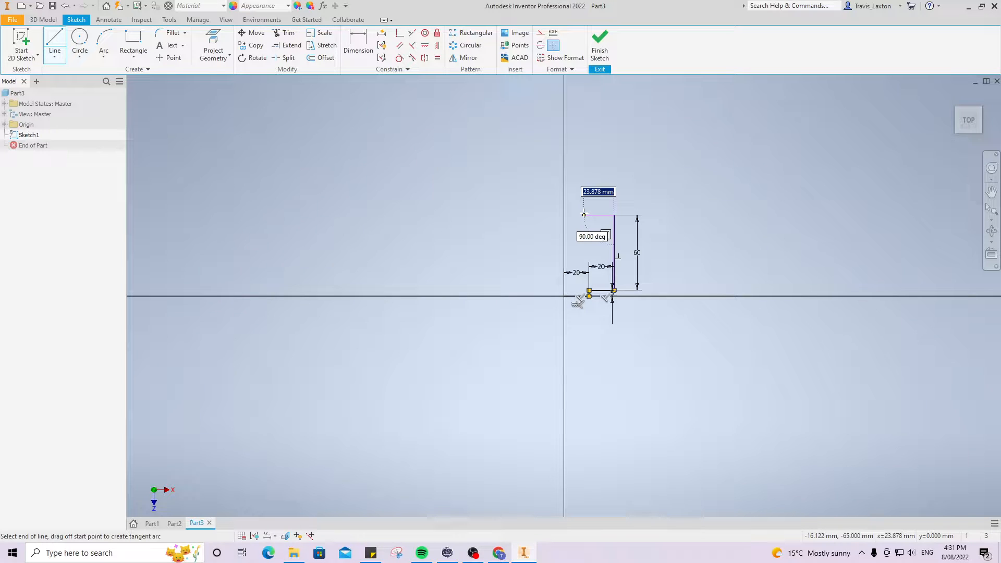
pyautogui.write('20')
pyautogui.press('Return')
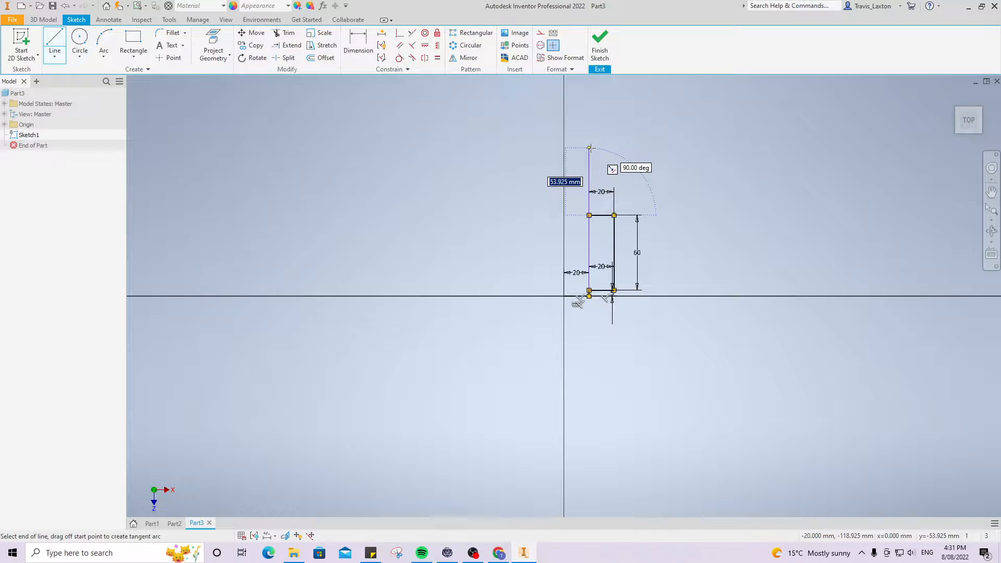
pyautogui.write('40')
pyautogui.press('Return')
# Step: Sketch the lip about 9 mm outward and 9 mm high, then run its top line back to the vertical axis
pyautogui.scroll(2, 595, 151)
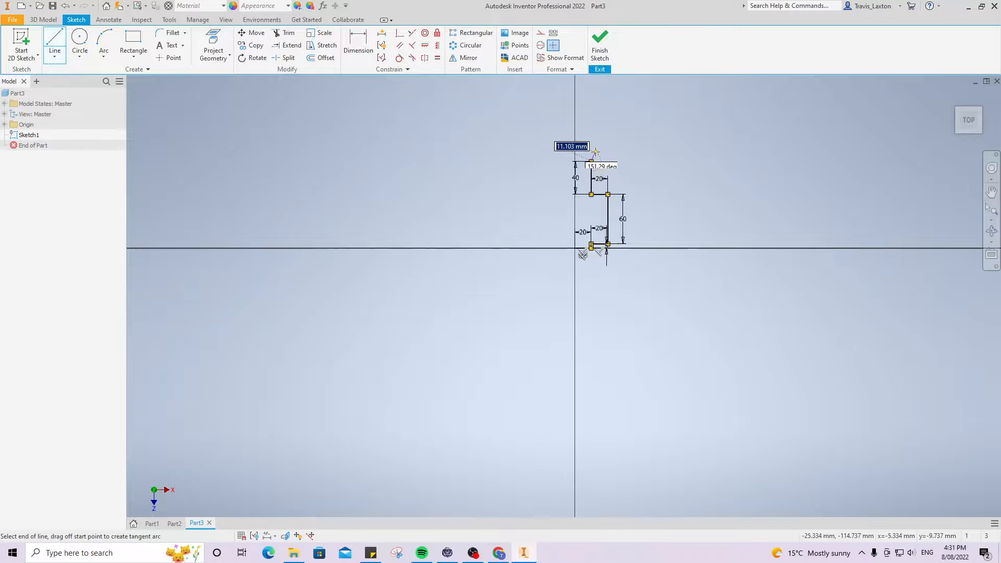
pyautogui.scroll(-5, 595, 151)
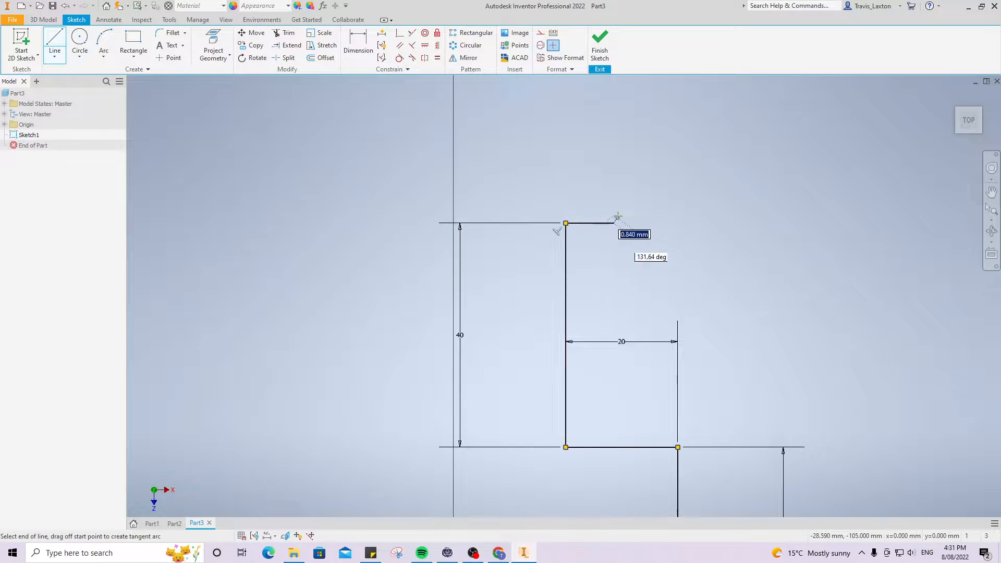
pyautogui.click(614, 172)
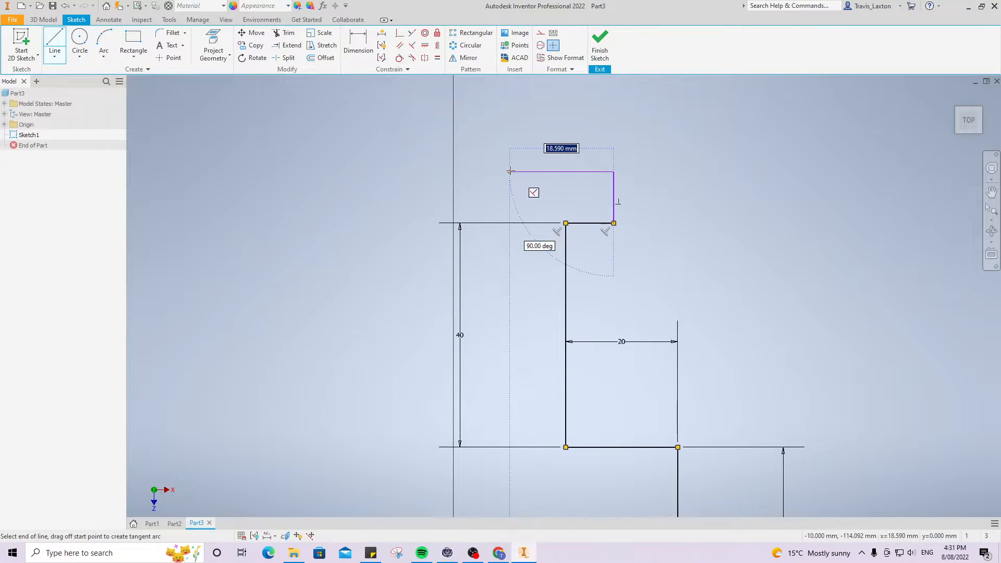
pyautogui.click(453, 172)
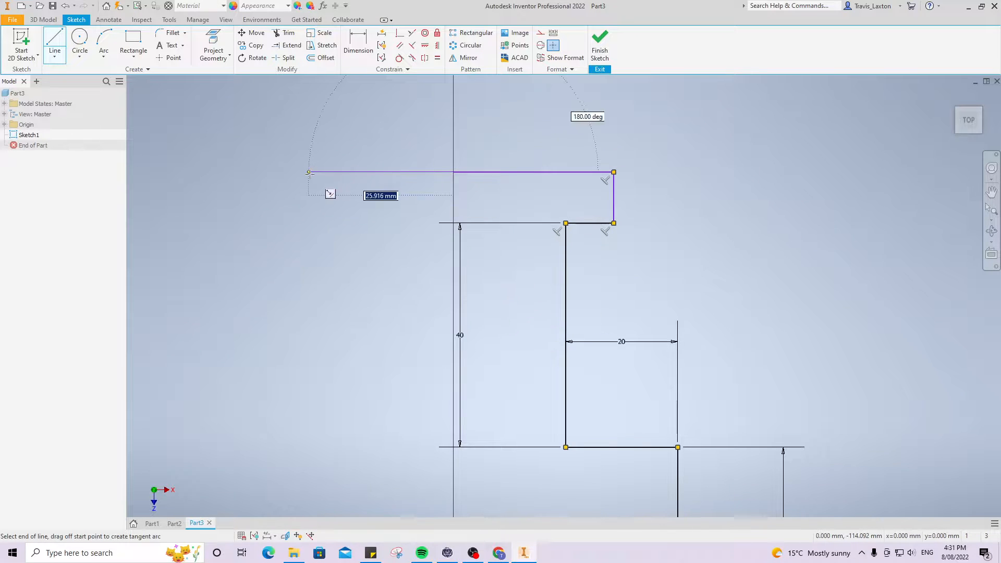
pyautogui.rightClick(335, 185)
pyautogui.click(371, 185)
# Step: Offset the entire bottle outline 2 mm inward to form the wall thickness
pyautogui.scroll(-5, 463, 259)
pyautogui.scroll(4, 401, 314)
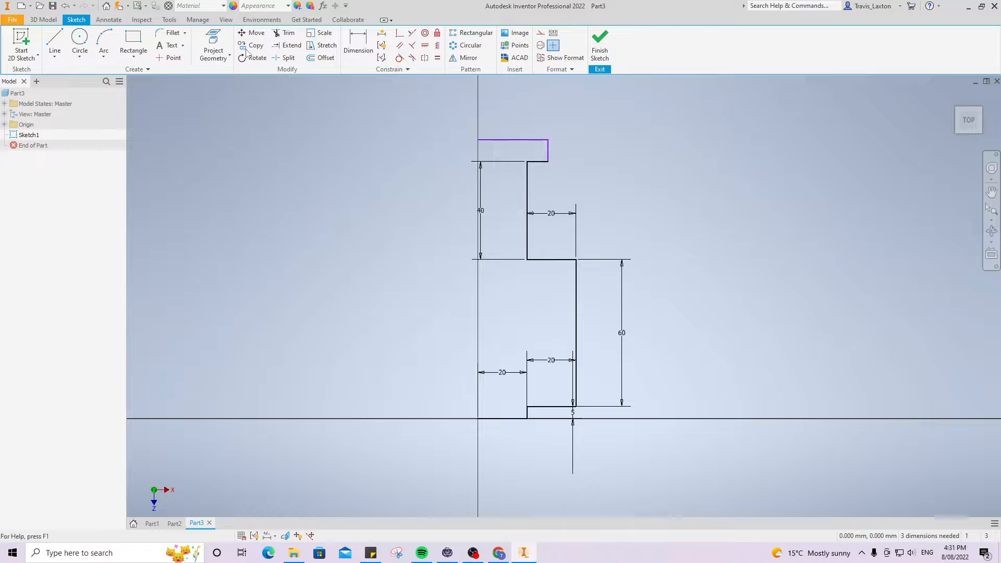
pyautogui.click(311, 61)
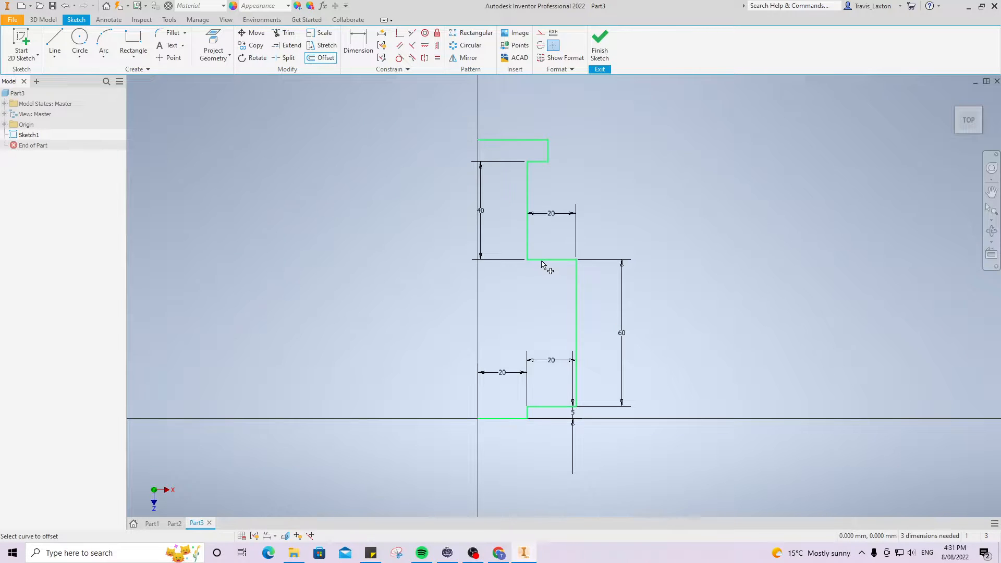
pyautogui.click(543, 263)
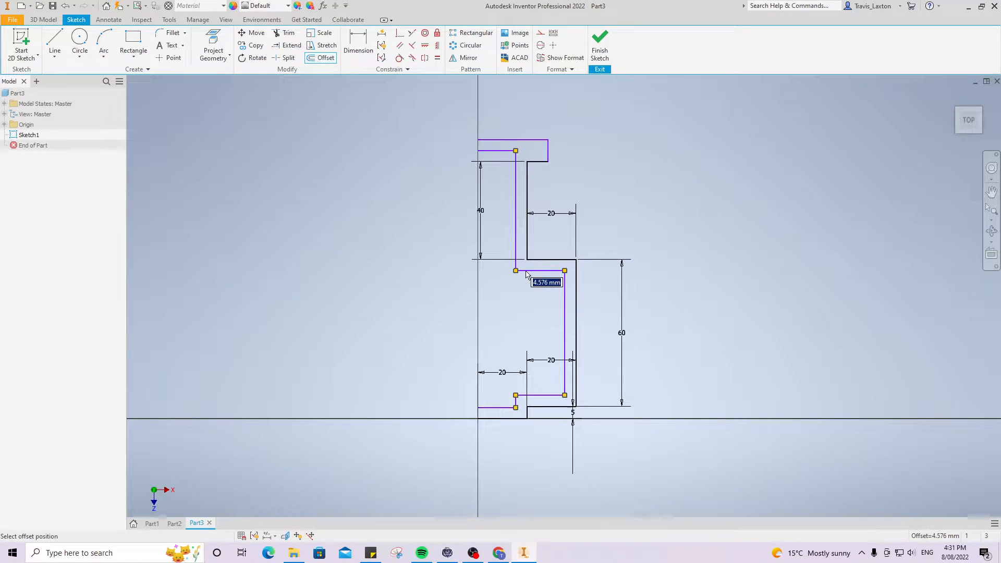
pyautogui.click(526, 274)
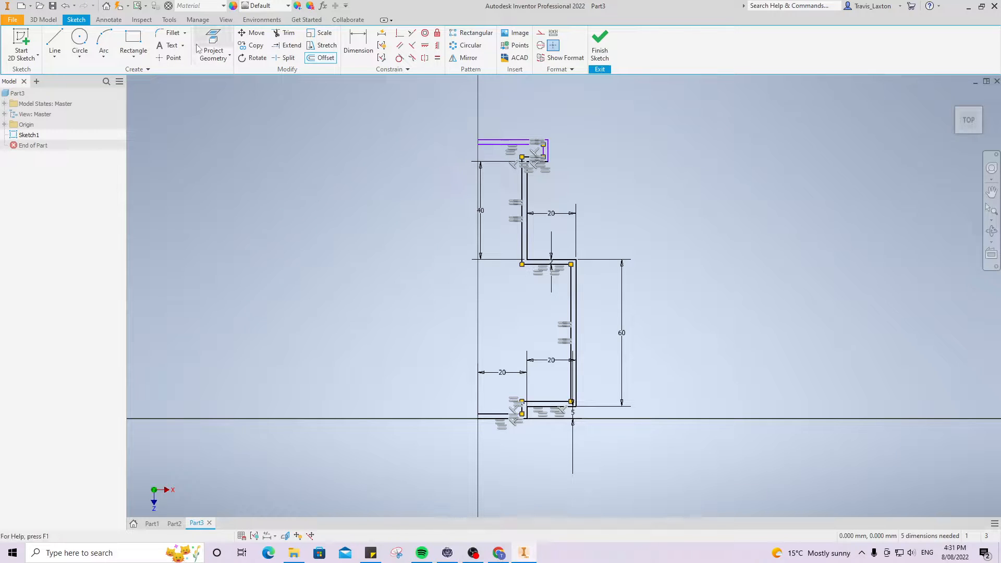
# Step: Close the wall's base end with a line on the vertical axis and extend the inner neck line to the lip's inner top line
pyautogui.click(54, 41)
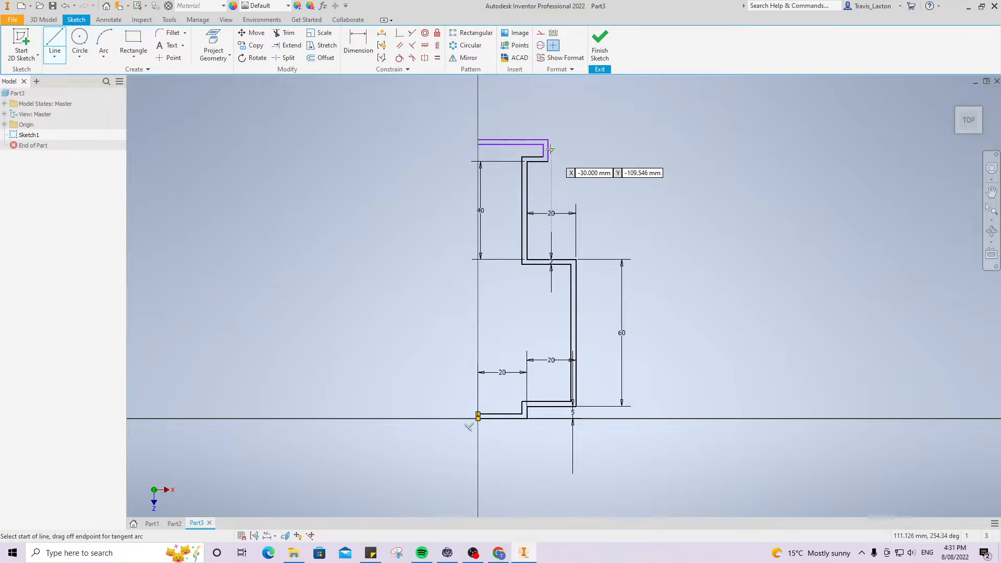
pyautogui.click(522, 157)
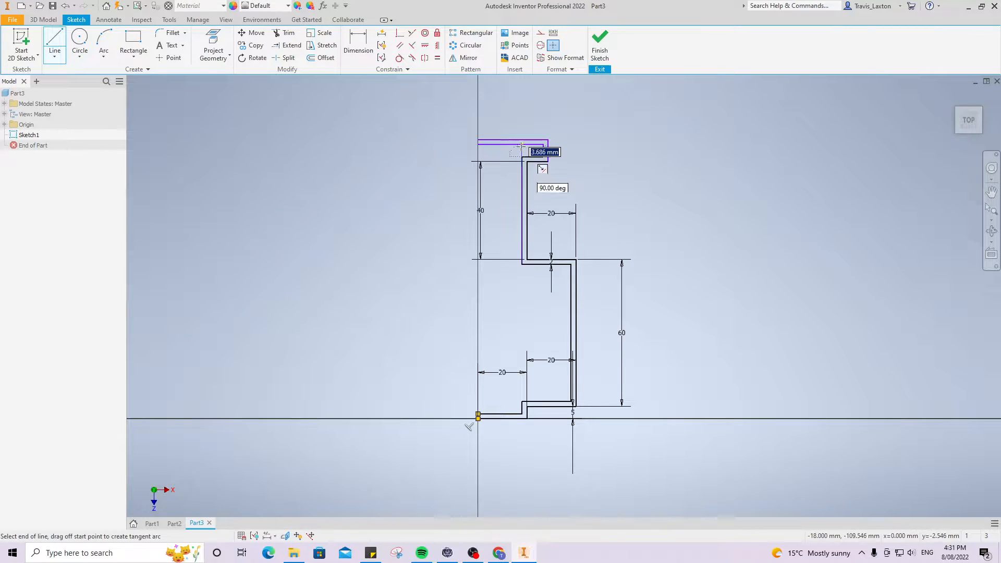
pyautogui.click(522, 145)
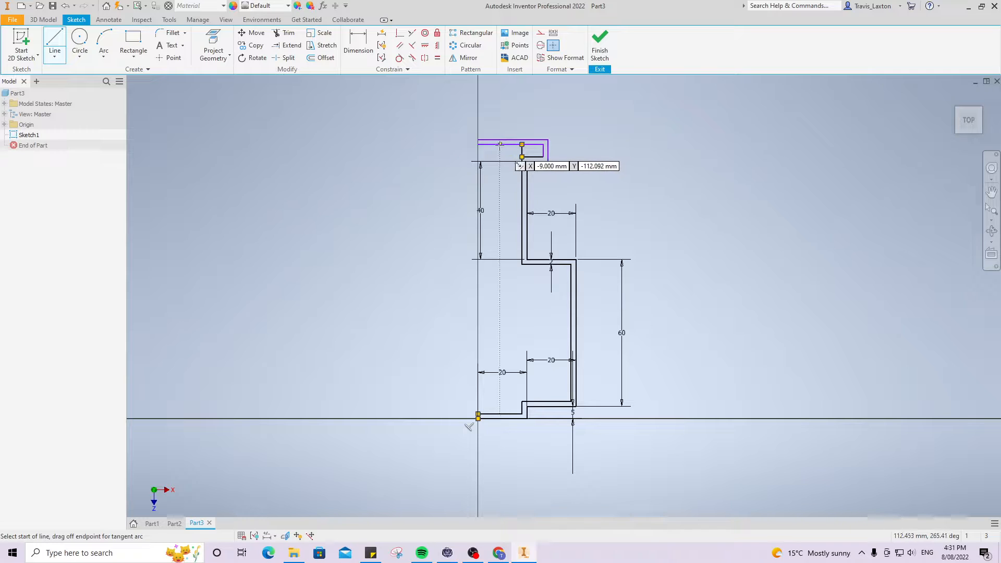
pyautogui.rightClick(398, 154)
pyautogui.click(432, 151)
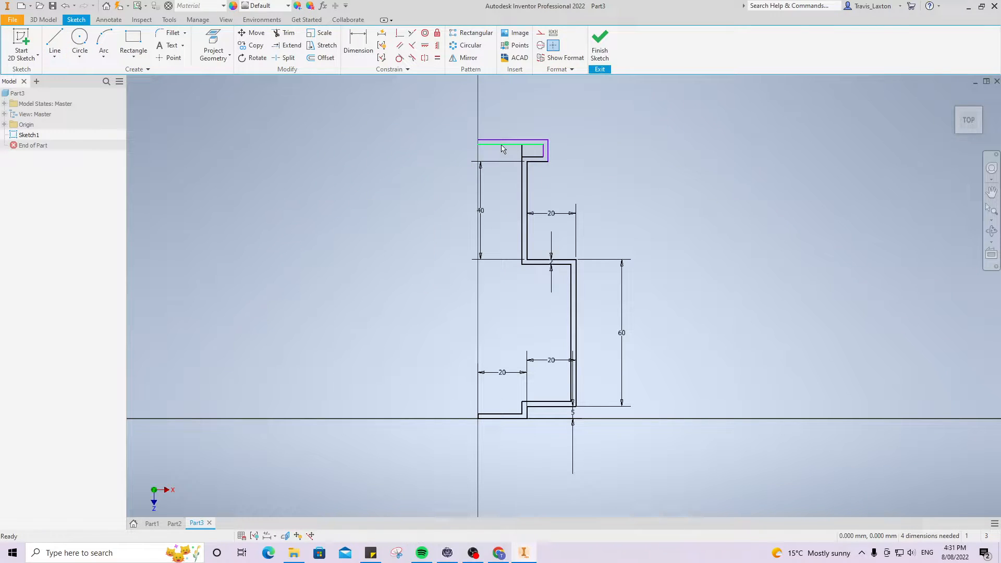
# Step: Trim the lip lines across the bottle's opening and the neck extension, then close the lip's open end with a short vertical line
pyautogui.press('x')
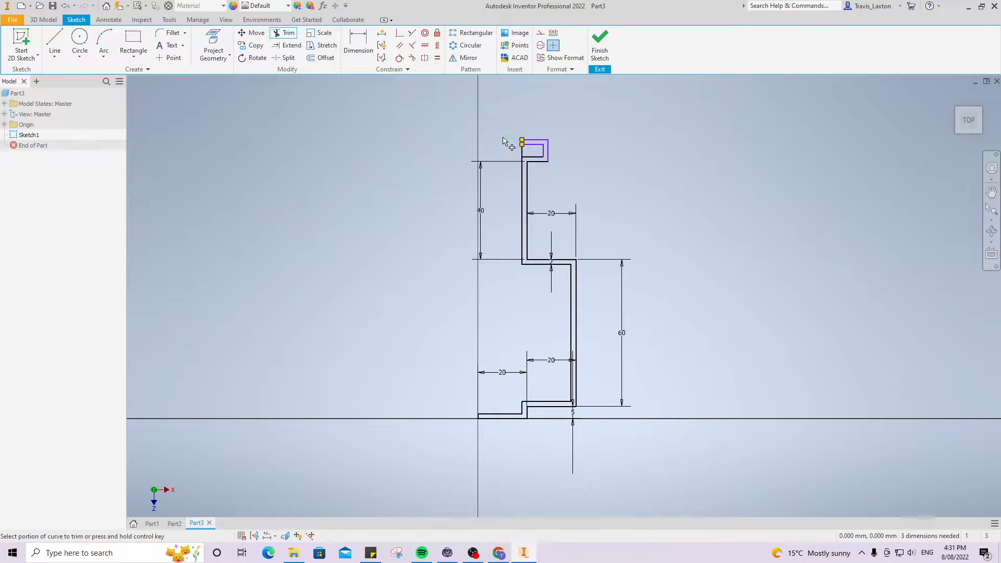
pyautogui.rightClick(377, 168)
pyautogui.click(413, 169)
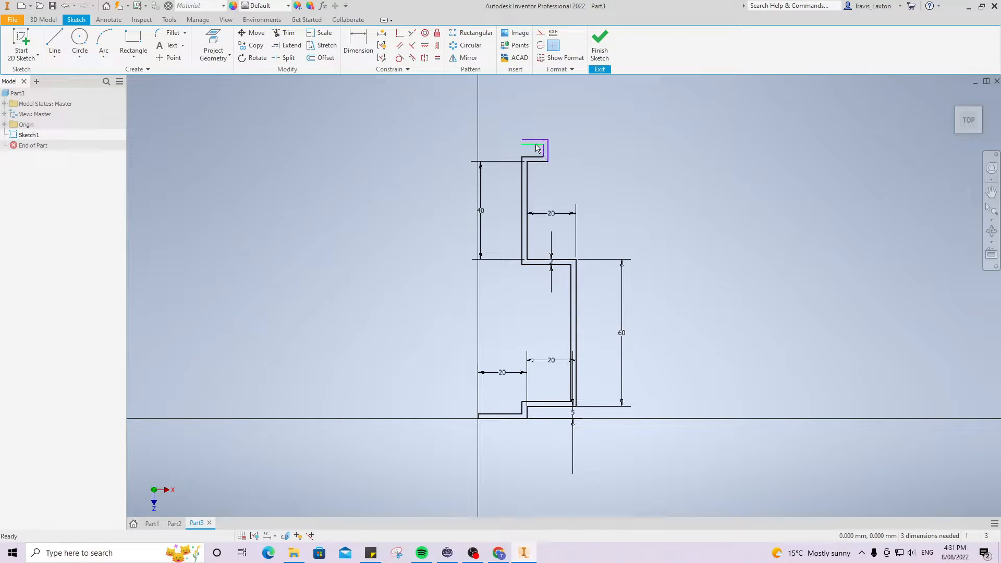
pyautogui.press('l')
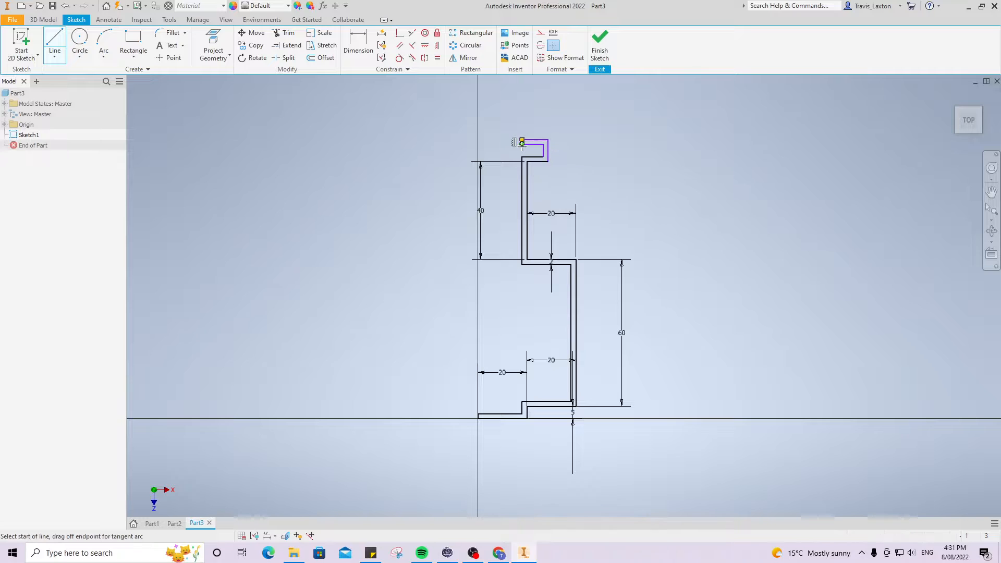
pyautogui.rightClick(368, 162)
pyautogui.click(397, 162)
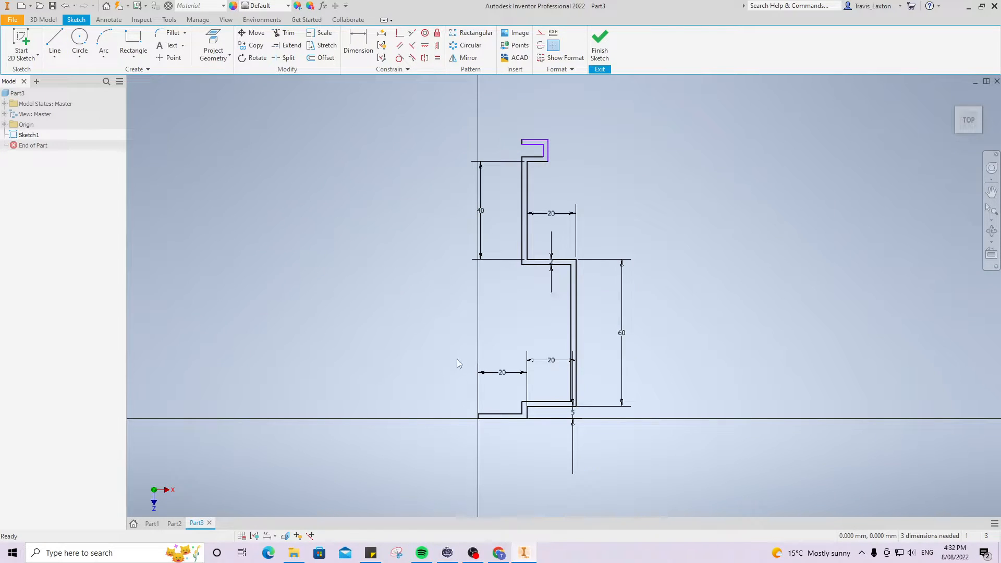
# Step: Revolve the closed wall profile 360 degrees about the short closing line on the vertical centre axis
pyautogui.click(44, 19)
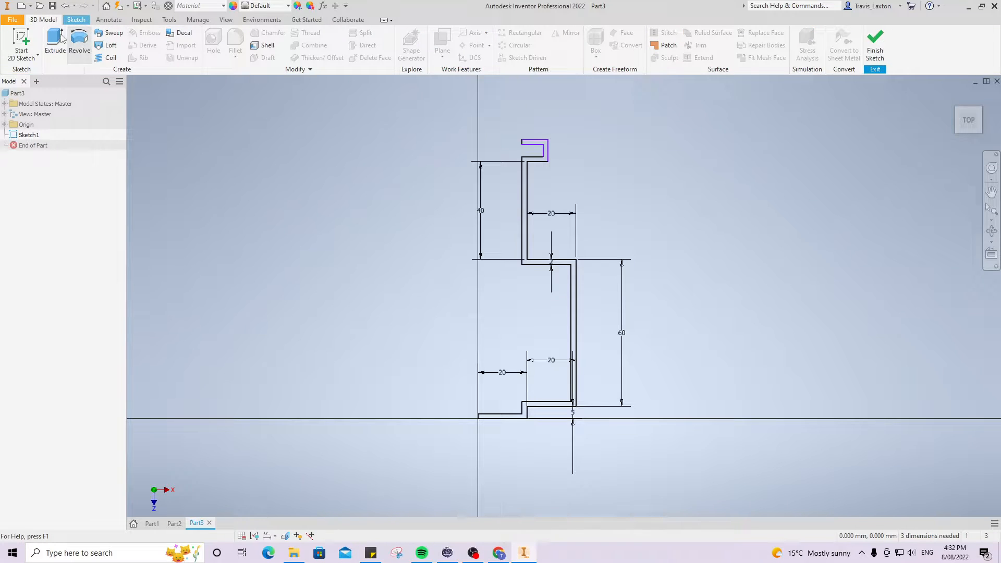
pyautogui.click(79, 41)
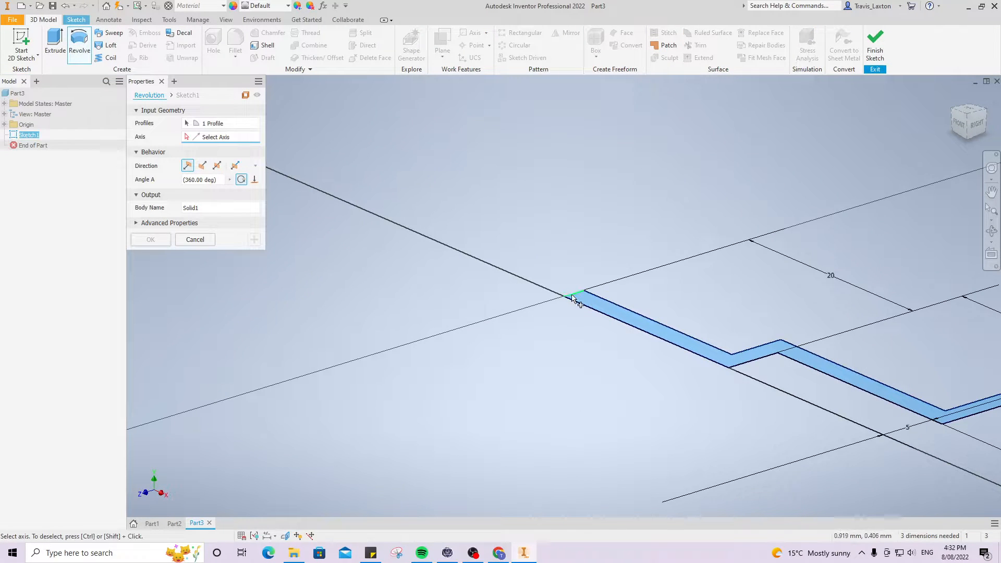
pyautogui.click(574, 299)
pyautogui.click(151, 240)
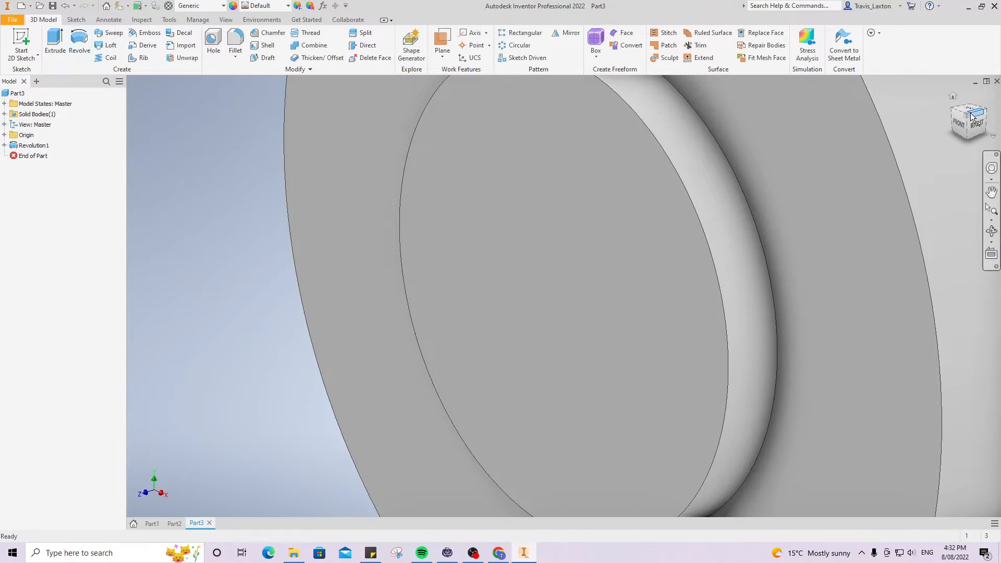
# Step: Fillet six outer edges together: the base foot's rim and root, both body rims, and both ends of the neck
pyautogui.click(969, 120)
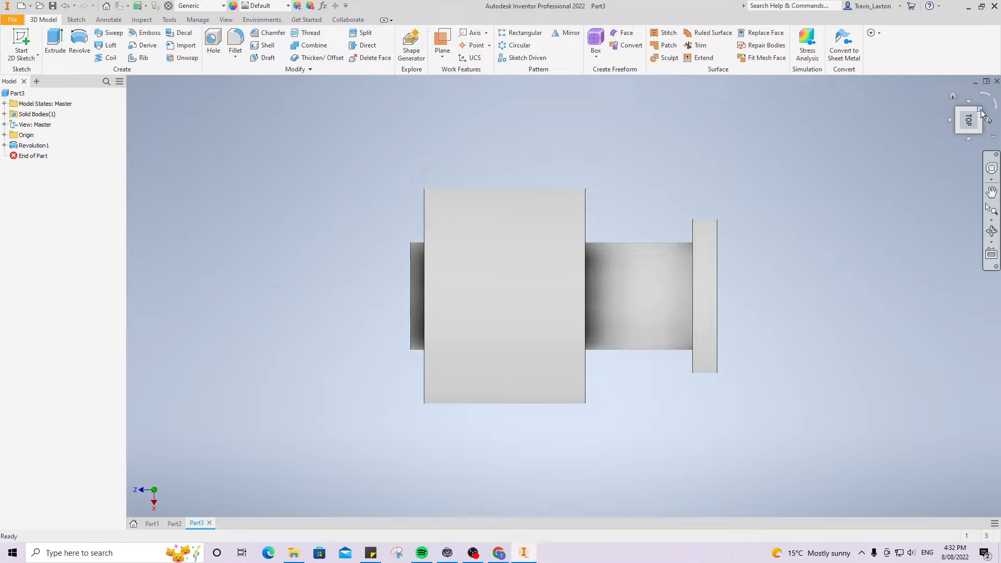
pyautogui.click(982, 114)
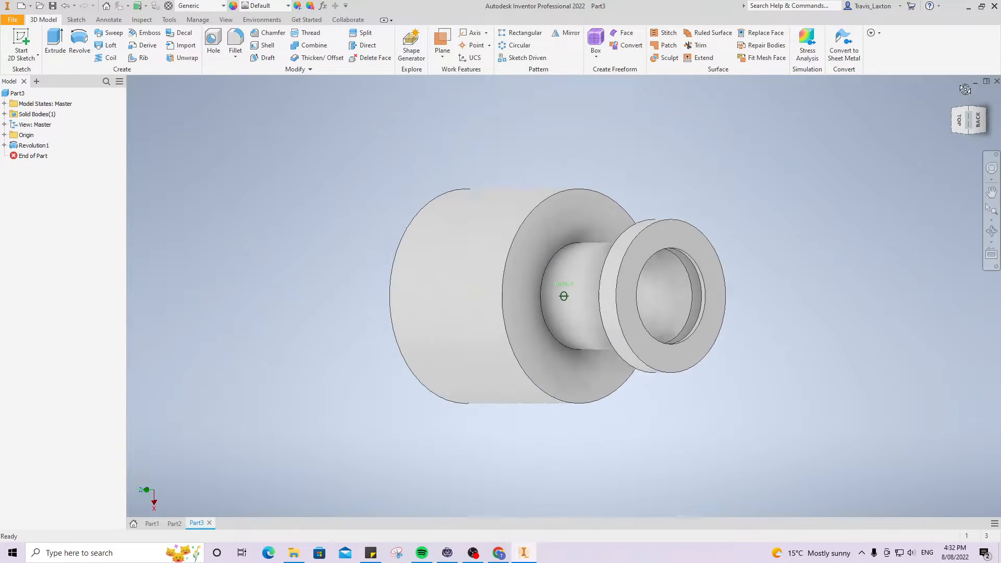
pyautogui.moveTo(965, 90); pyautogui.dragTo(983, 57)
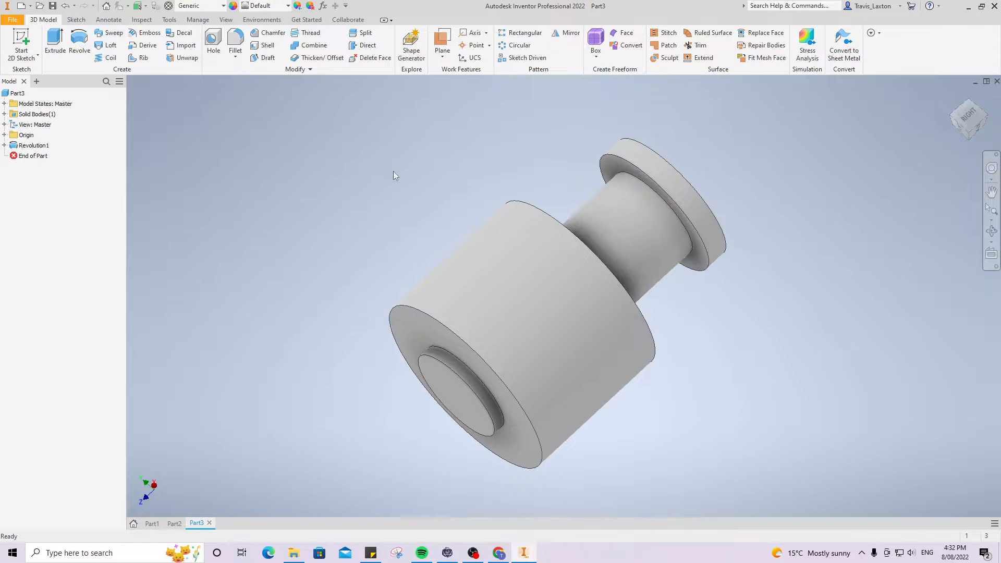
pyautogui.click(235, 42)
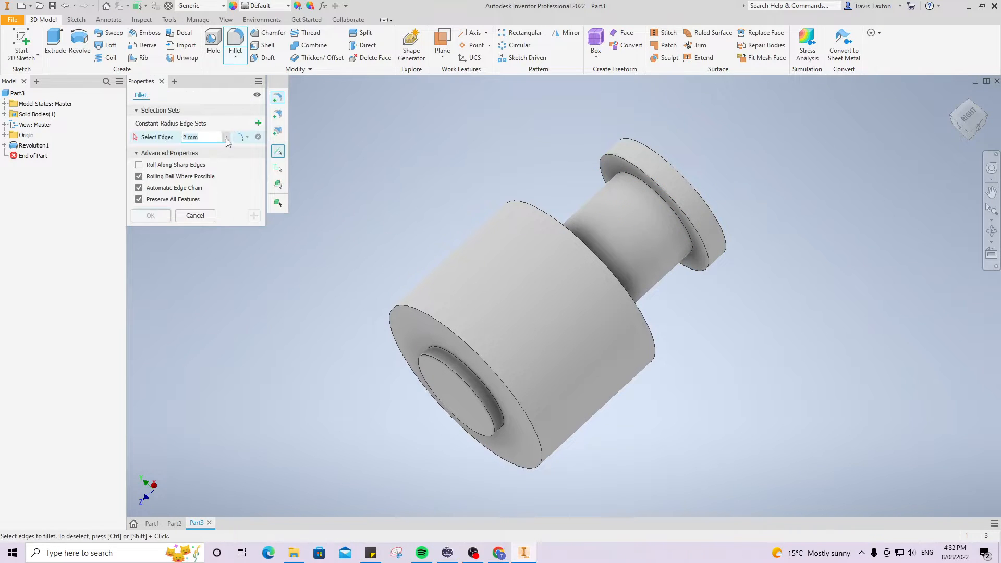
pyautogui.click(482, 393)
pyautogui.click(504, 399)
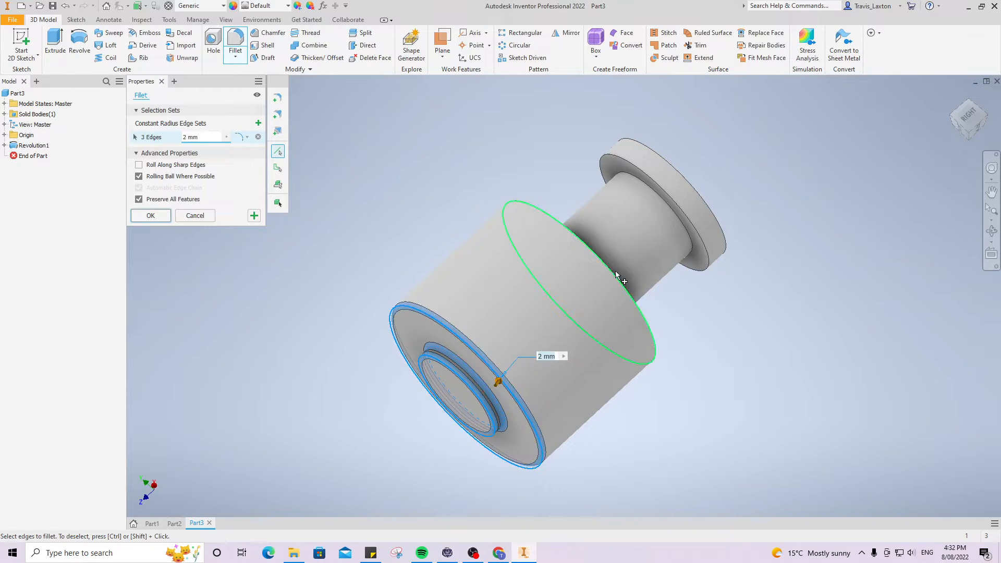
pyautogui.click(559, 277)
pyautogui.click(669, 211)
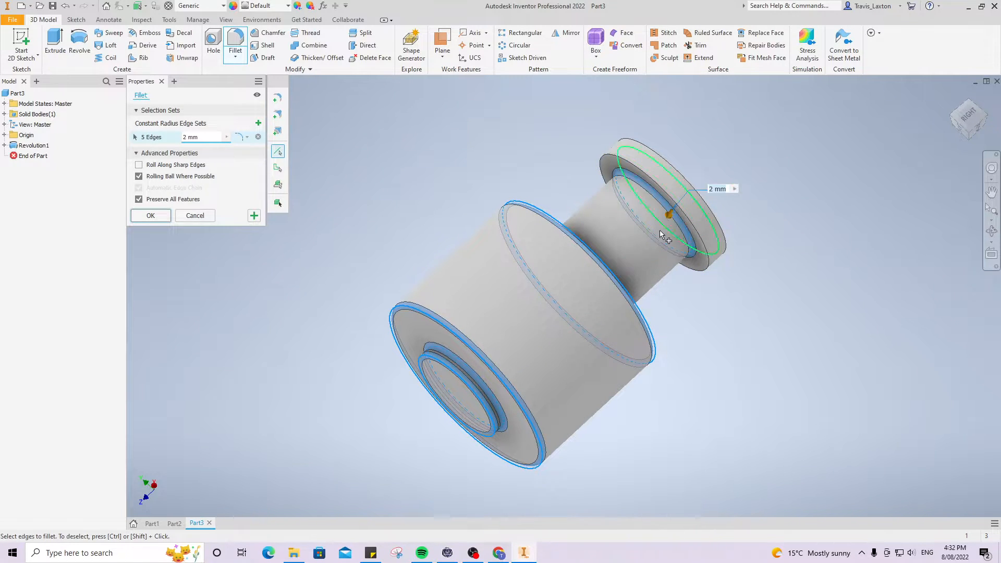
pyautogui.moveTo(968, 119); pyautogui.dragTo(913, 125)
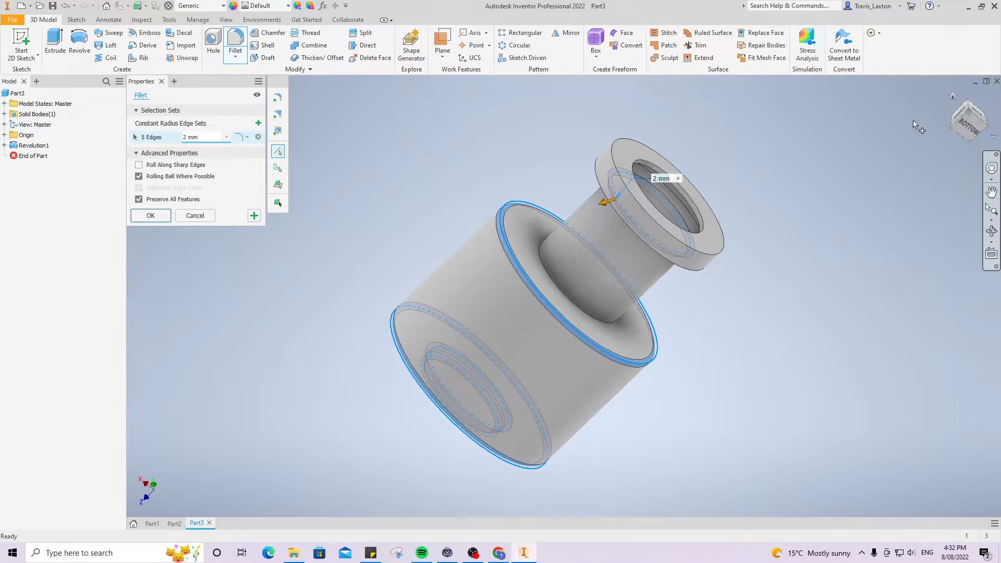
pyautogui.click(566, 295)
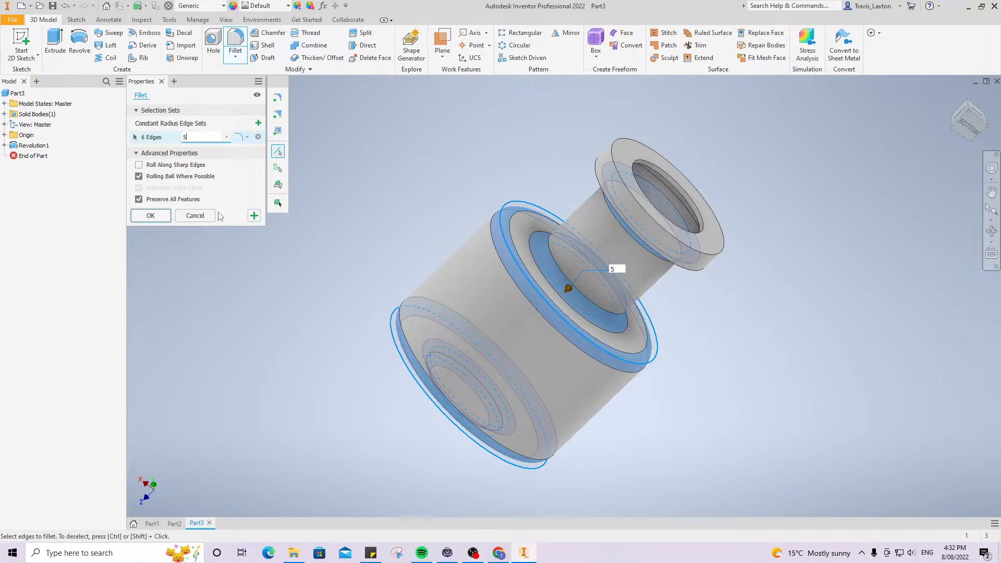
pyautogui.write('8')
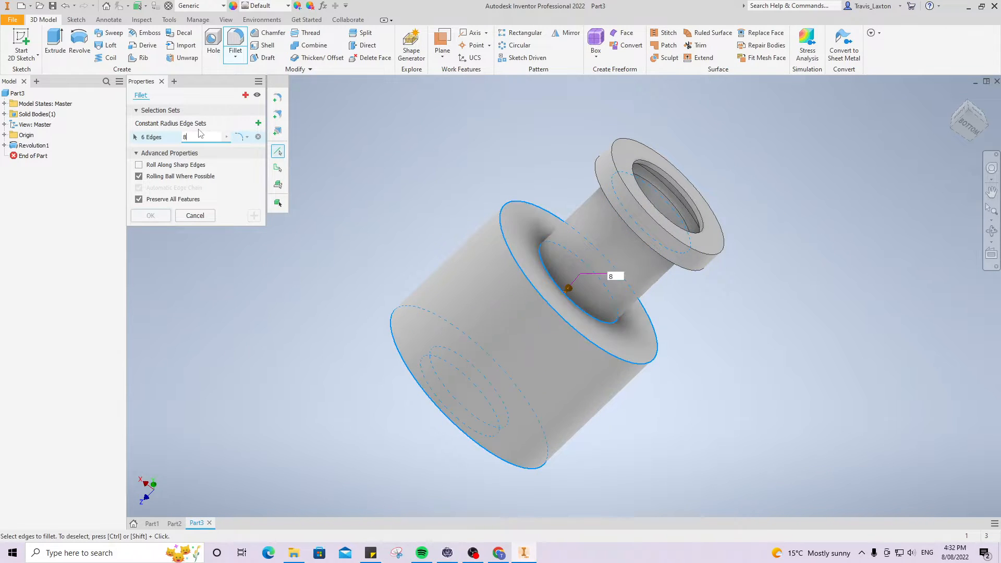
pyautogui.click(149, 215)
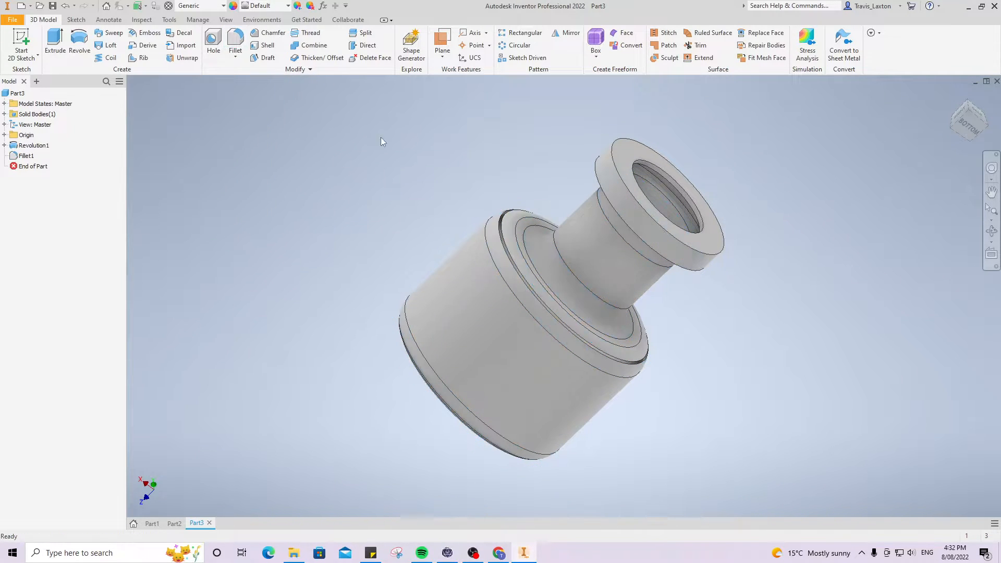
# Step: Apply a 2 mm fillet to the lip's lower outer, upper outer and inner opening edges
pyautogui.click(965, 128)
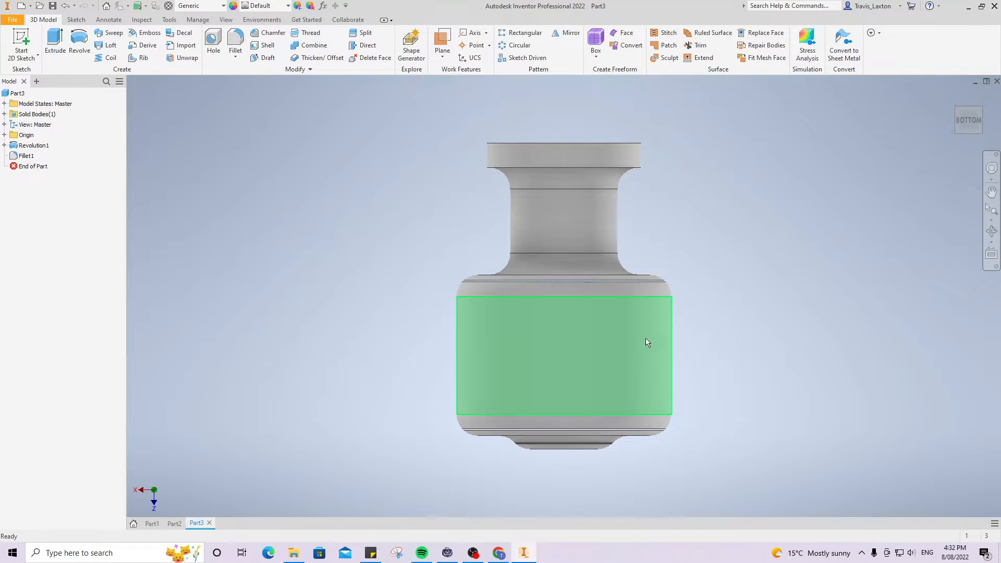
pyautogui.moveTo(961, 122); pyautogui.dragTo(953, 128)
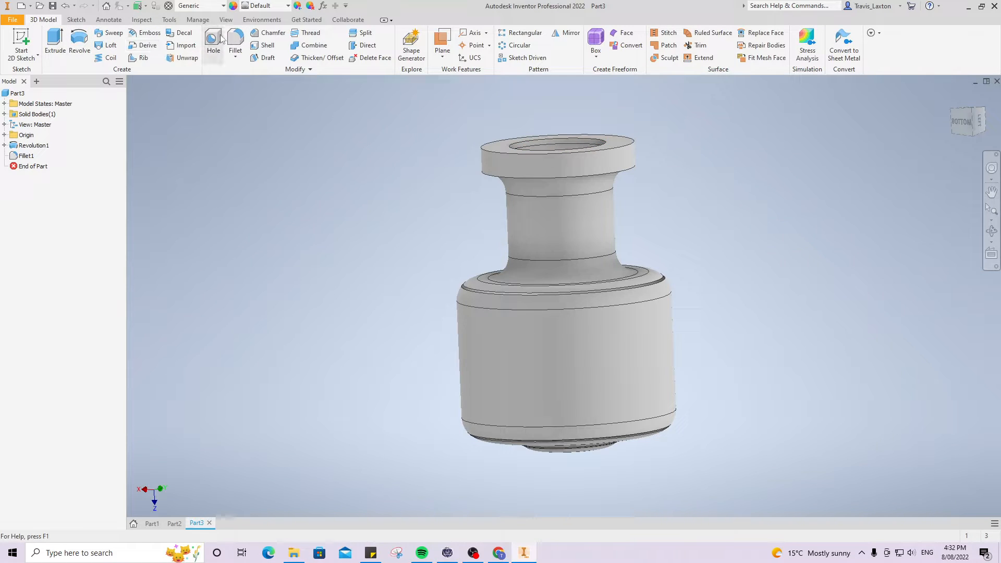
pyautogui.click(235, 42)
pyautogui.write('2')
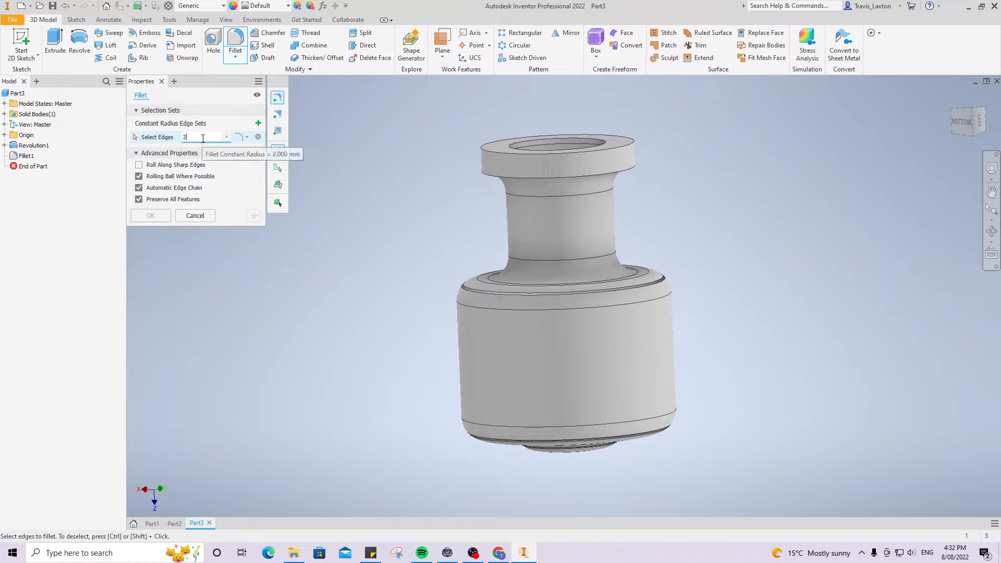
pyautogui.click(525, 176)
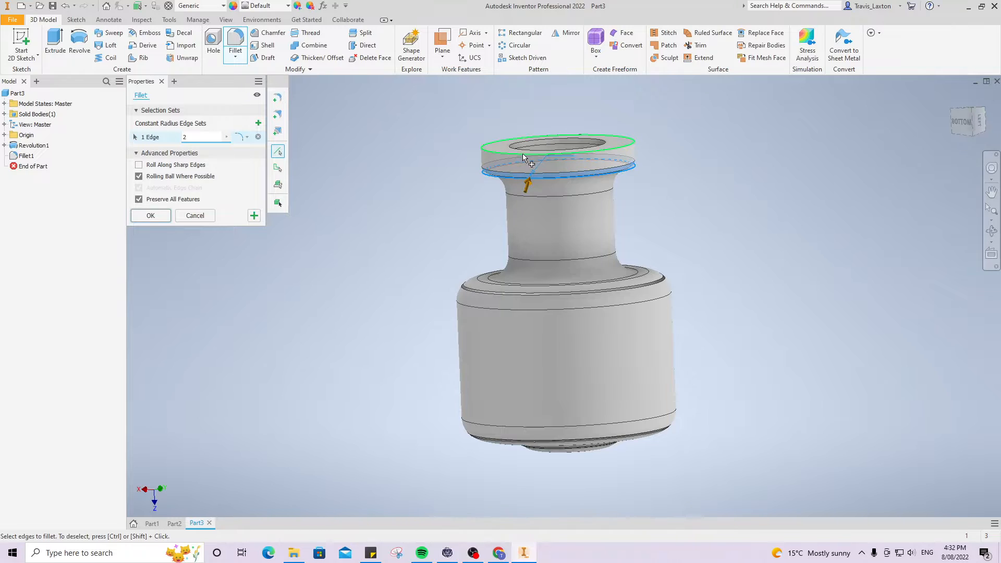
pyautogui.click(523, 154)
pyautogui.click(513, 146)
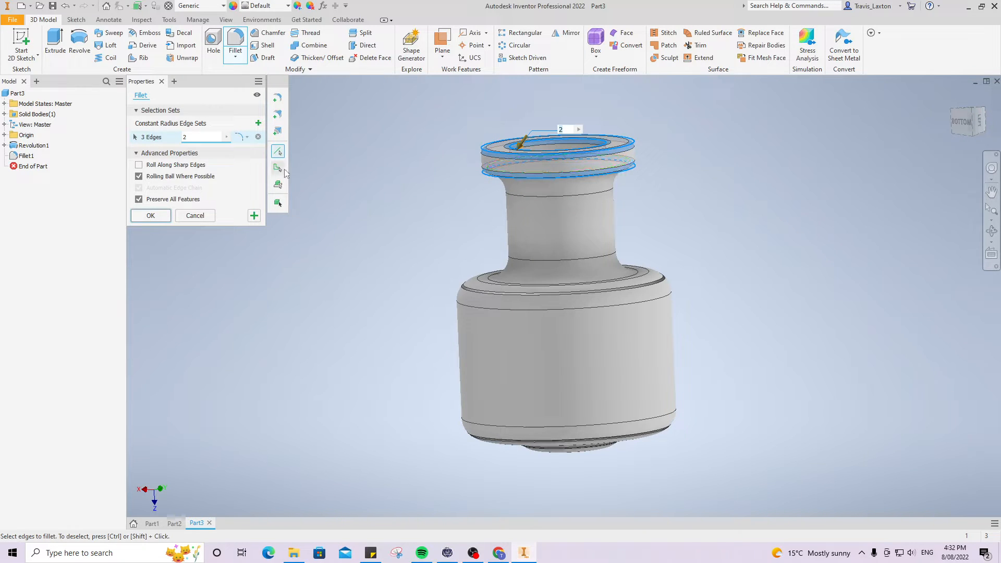
pyautogui.click(162, 215)
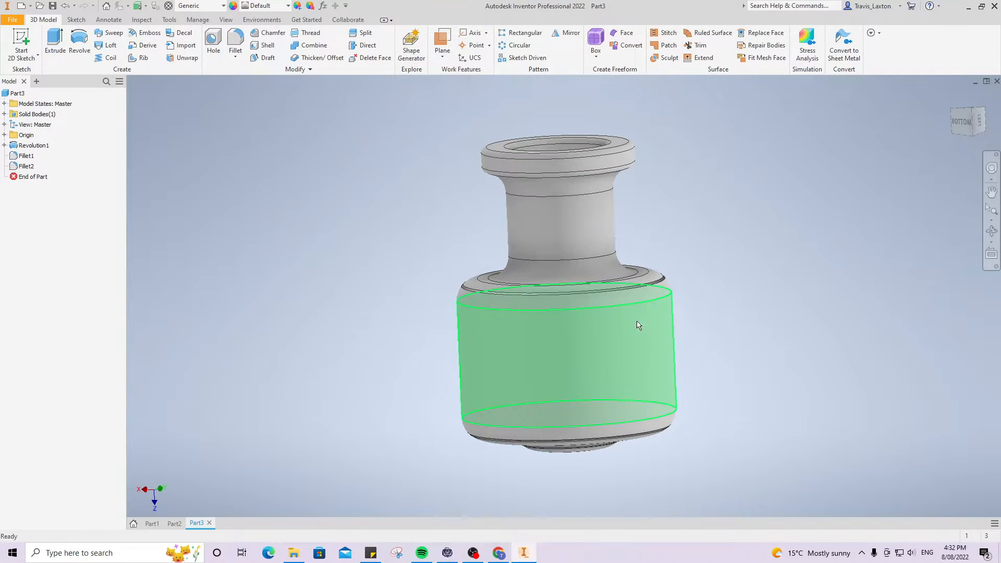
# Step: Examine the filleted bottle from its sides and base, finishing in the upright top view
pyautogui.click(961, 123)
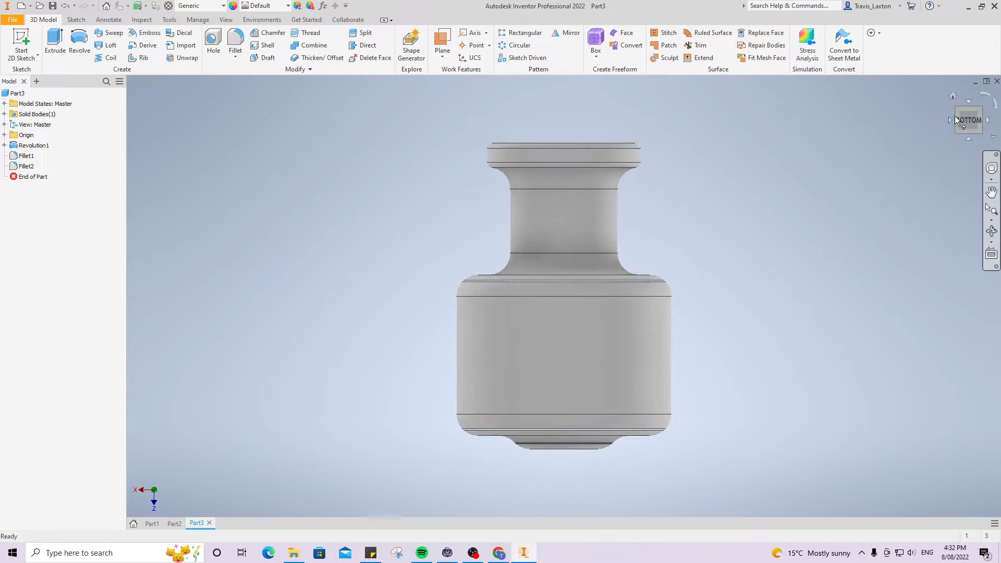
pyautogui.click(950, 120)
pyautogui.click(949, 120)
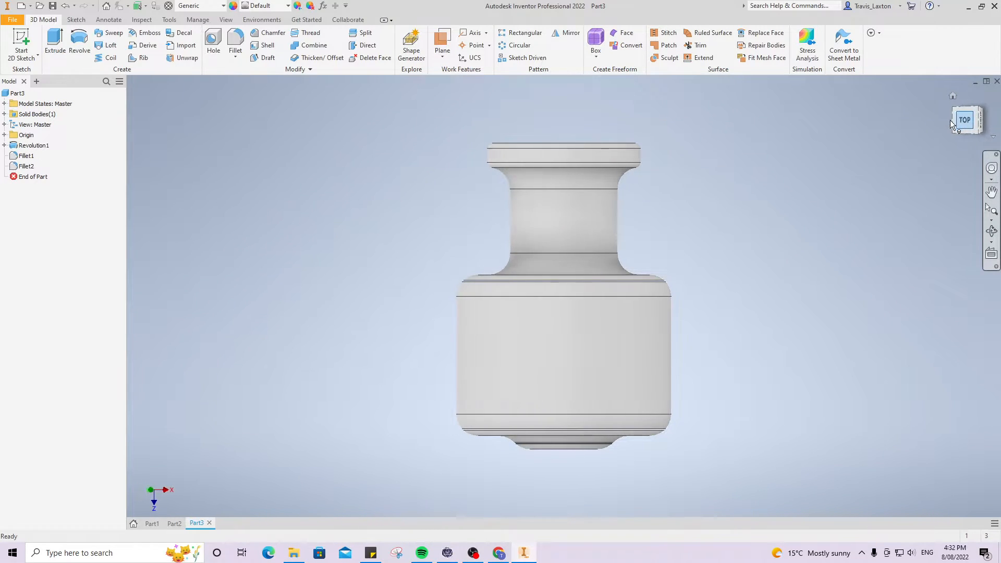
pyautogui.click(947, 120)
pyautogui.click(969, 139)
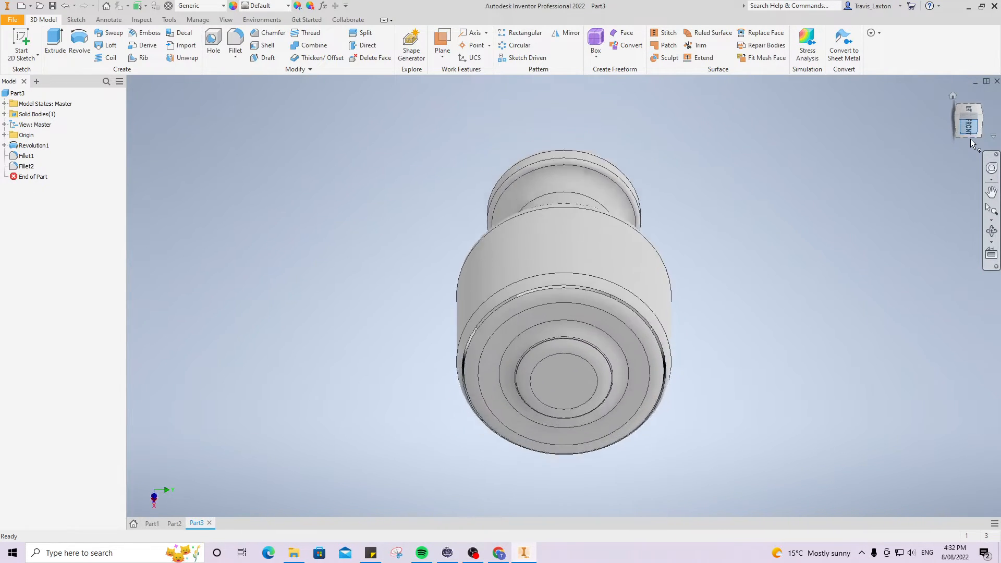
pyautogui.click(986, 99)
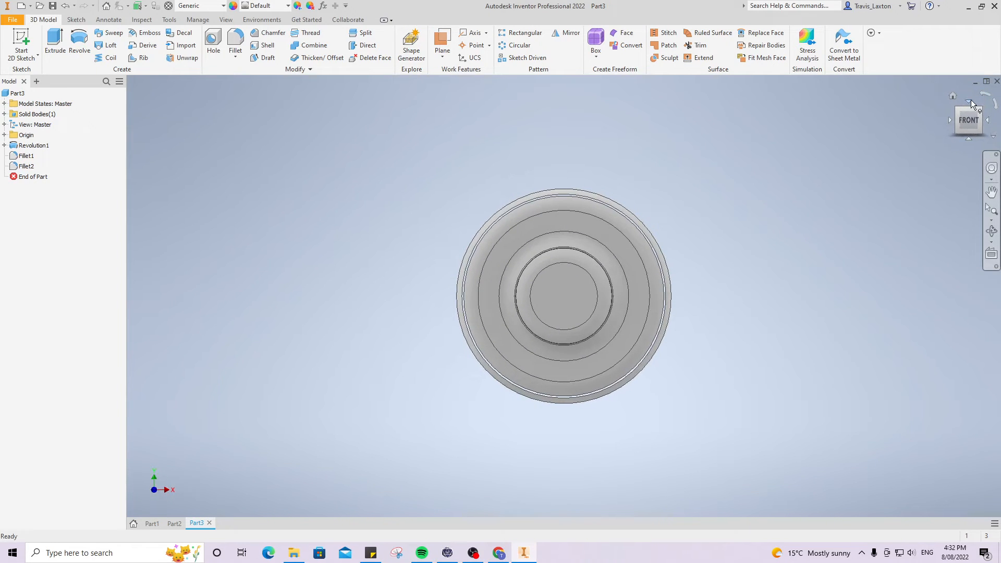
pyautogui.click(970, 101)
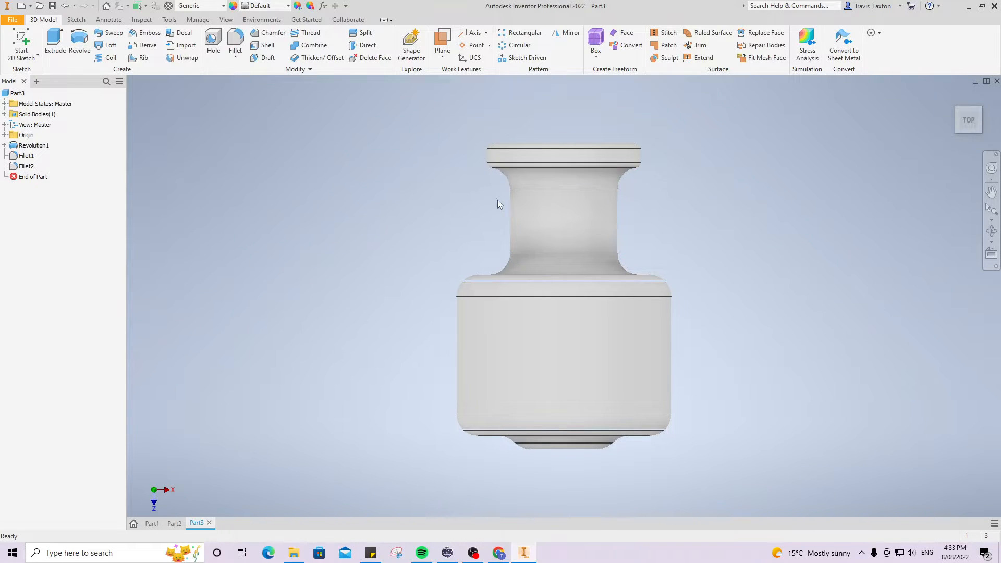
# Step: Try to create a work plane parallel to the XZ plane and tangent to the bottle's cylindrical body
pyautogui.click(4, 135)
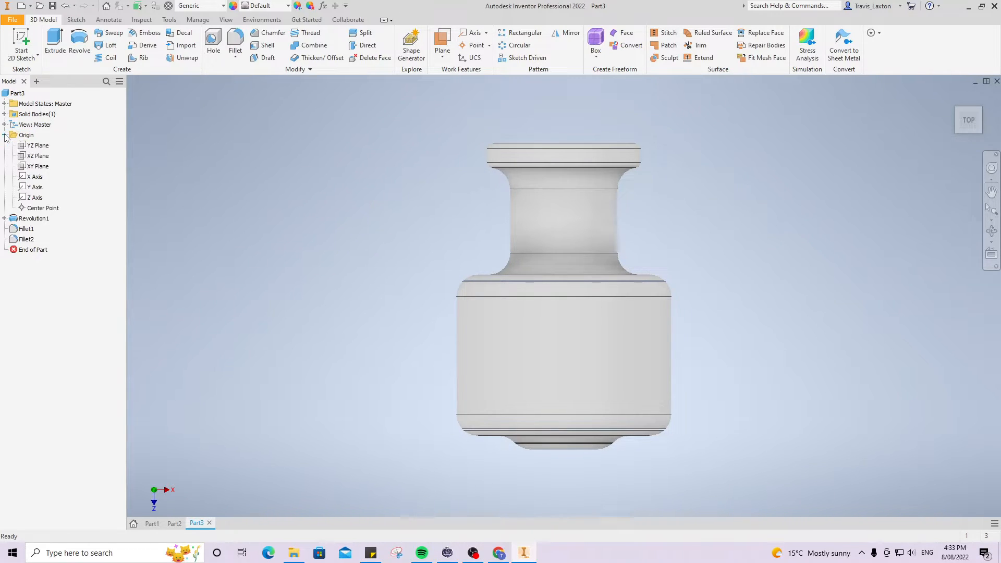
pyautogui.click(38, 155)
pyautogui.click(978, 140)
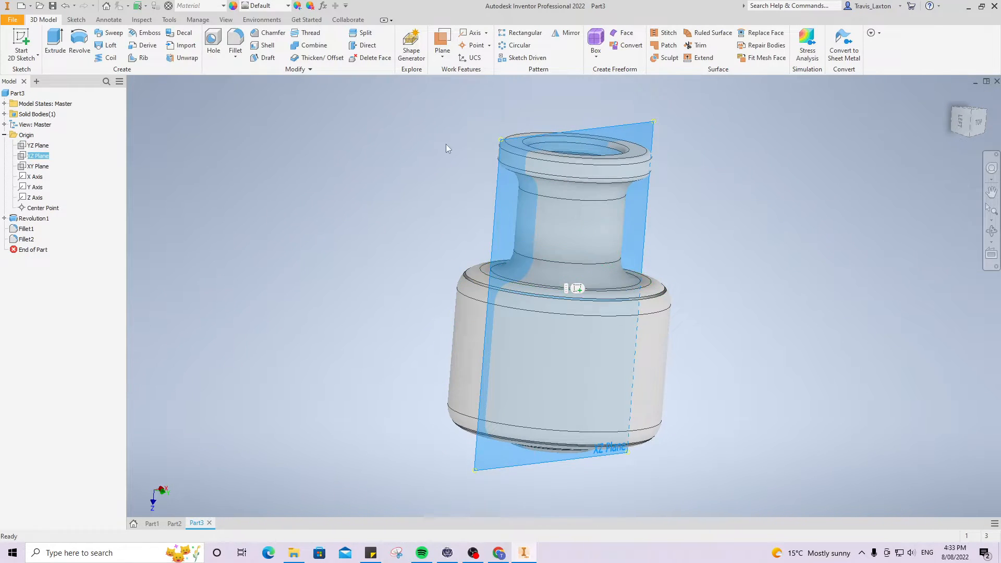
pyautogui.click(442, 42)
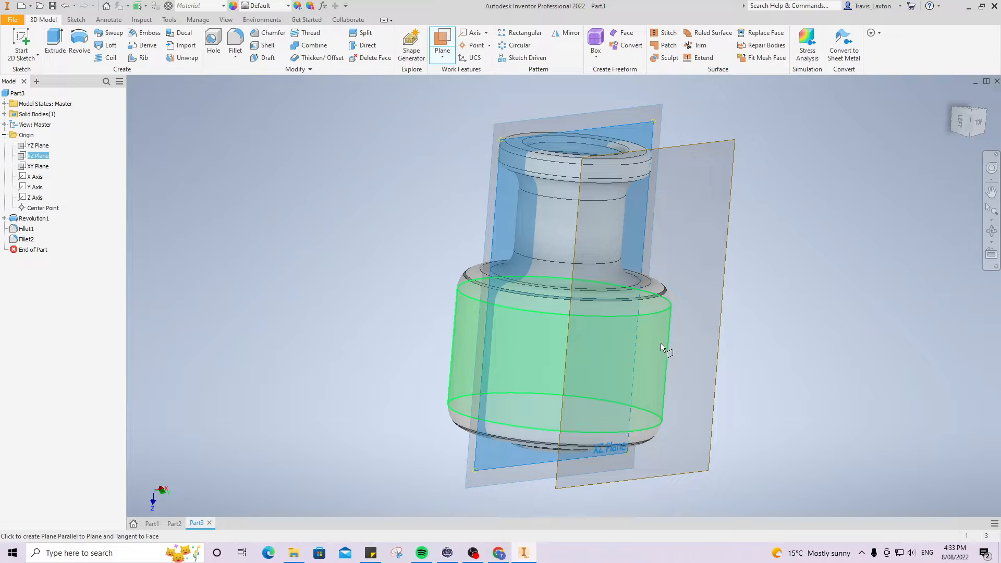
pyautogui.click(664, 350)
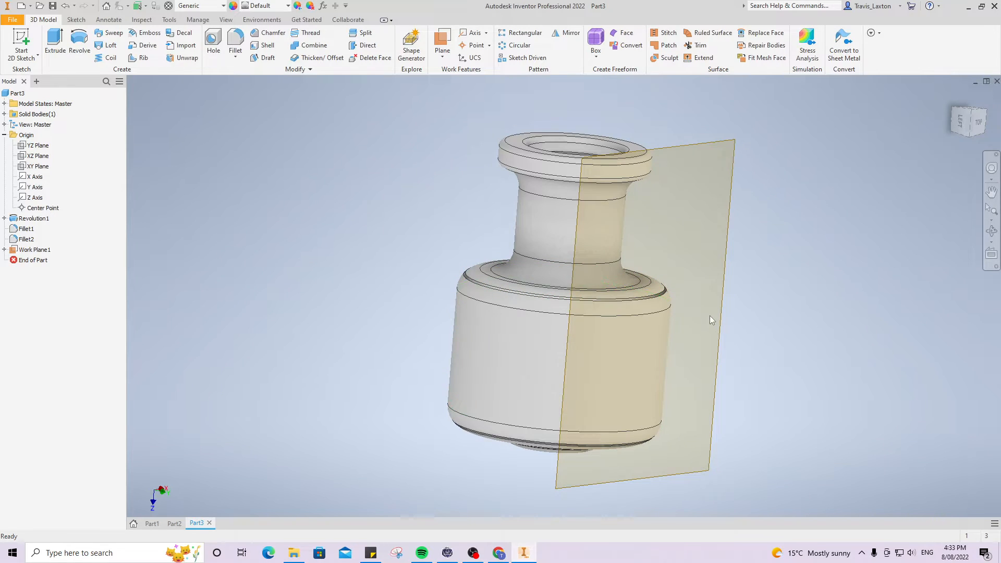
pyautogui.hotkey('ctrl', 'z')
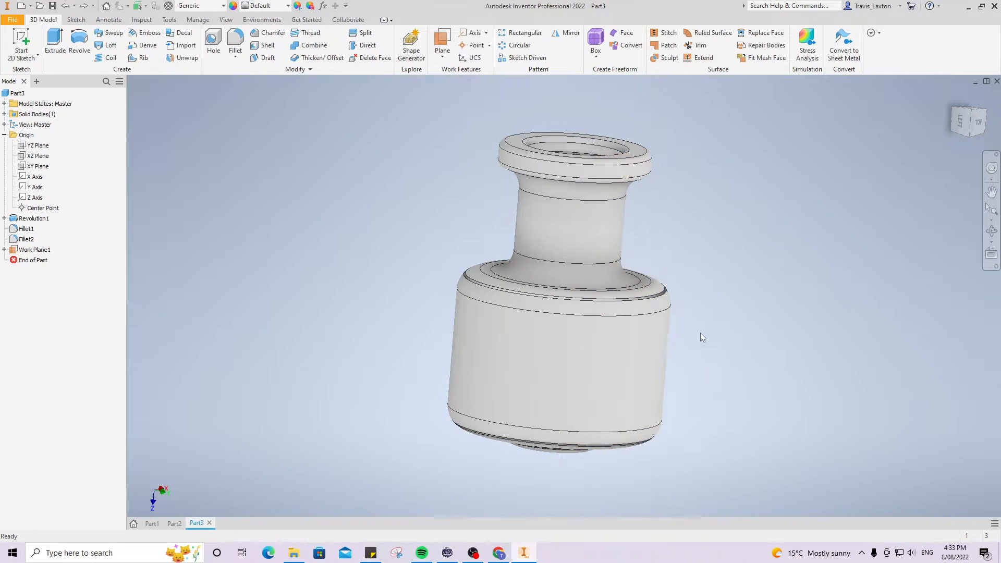
# Step: Create a work plane from the origin XZ plane that touches the bottle's cylindrical body face tangentially
pyautogui.click(38, 155)
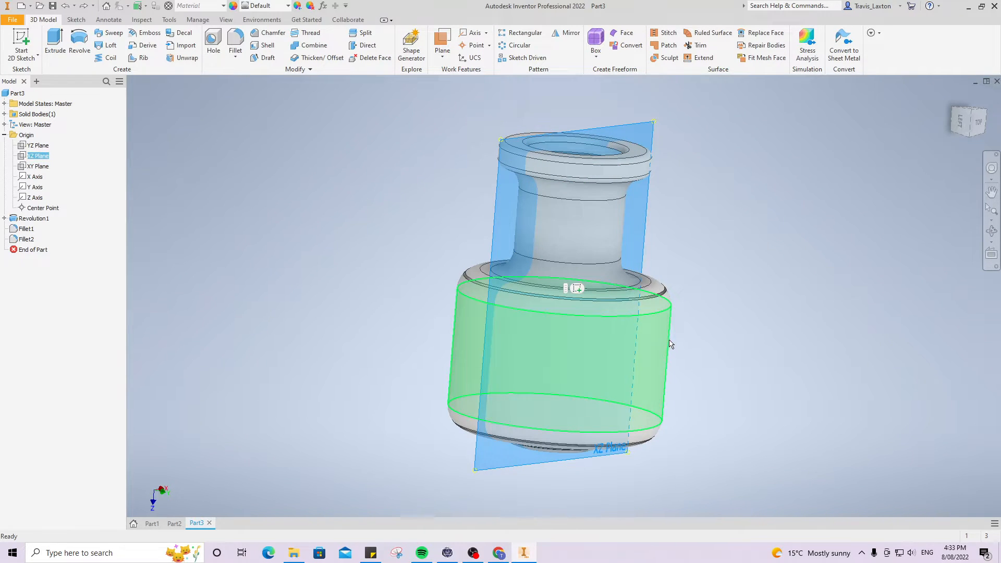
pyautogui.press(']')
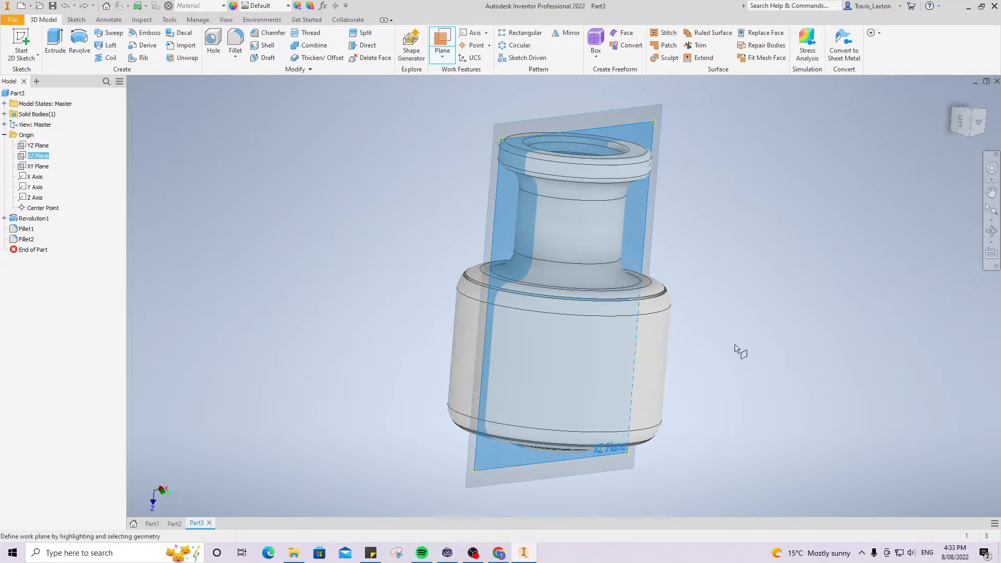
pyautogui.click(673, 354)
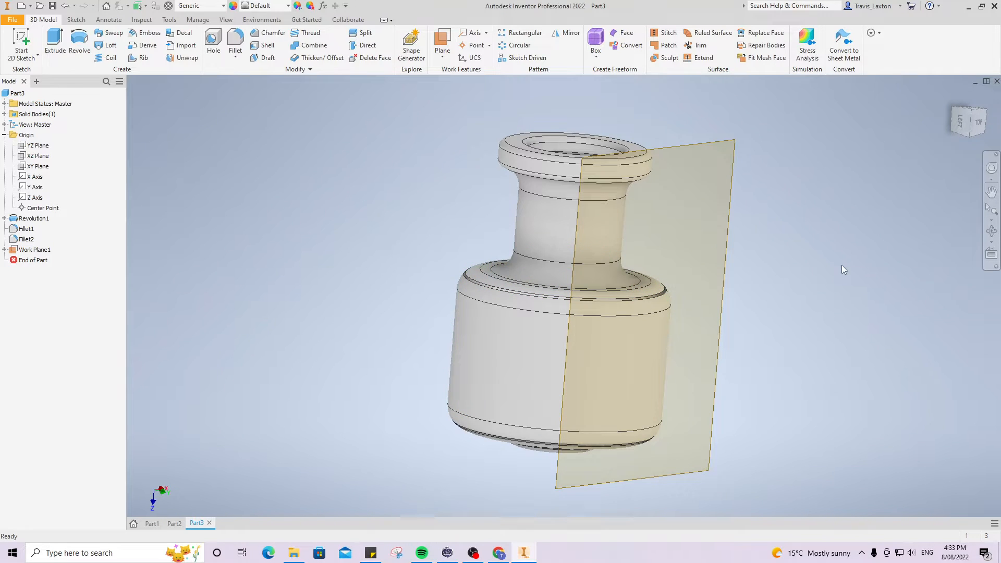
# Step: Start a new 2D sketch on the tangent work plane in front of the bottle
pyautogui.click(961, 125)
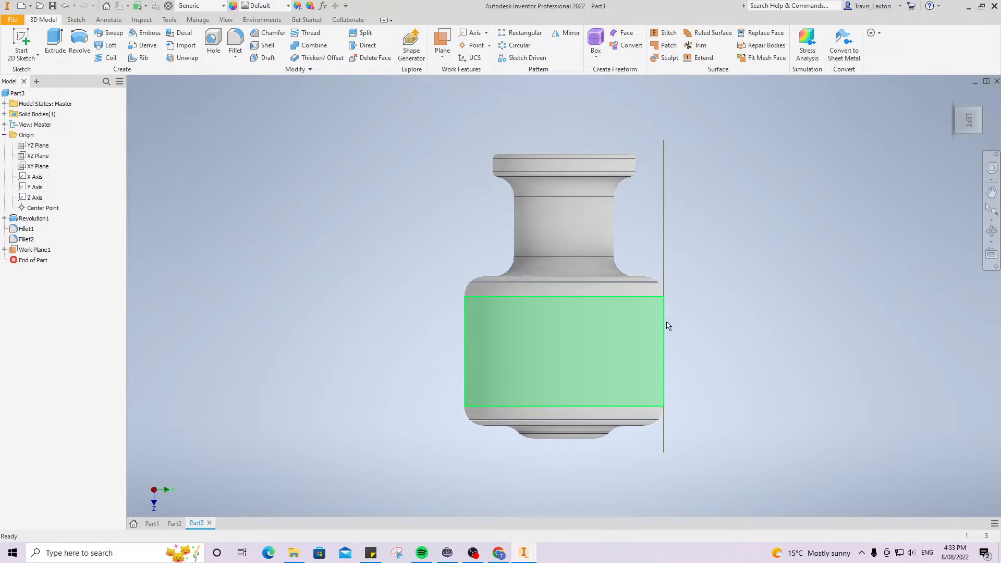
pyautogui.click(979, 126)
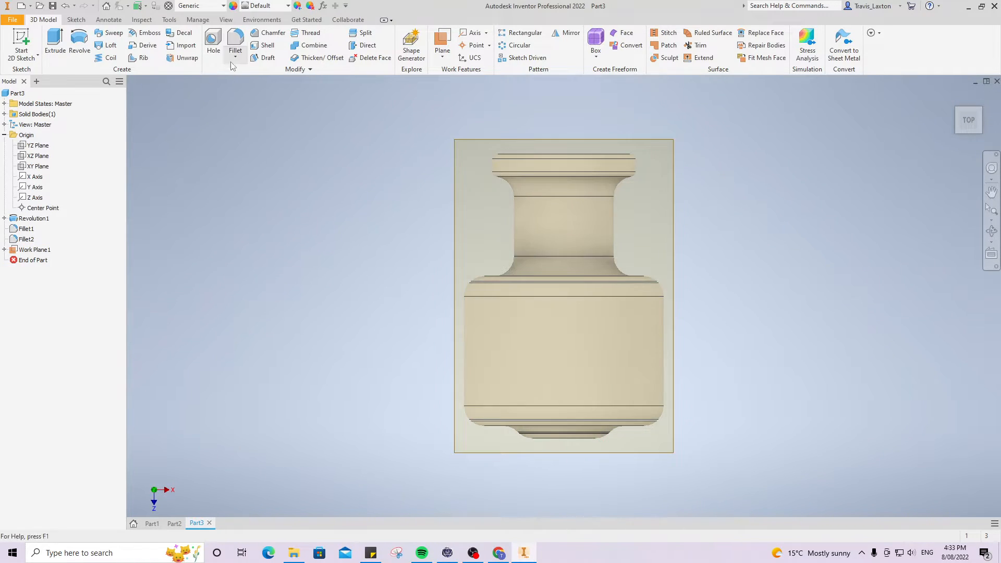
pyautogui.click(71, 24)
pyautogui.click(454, 142)
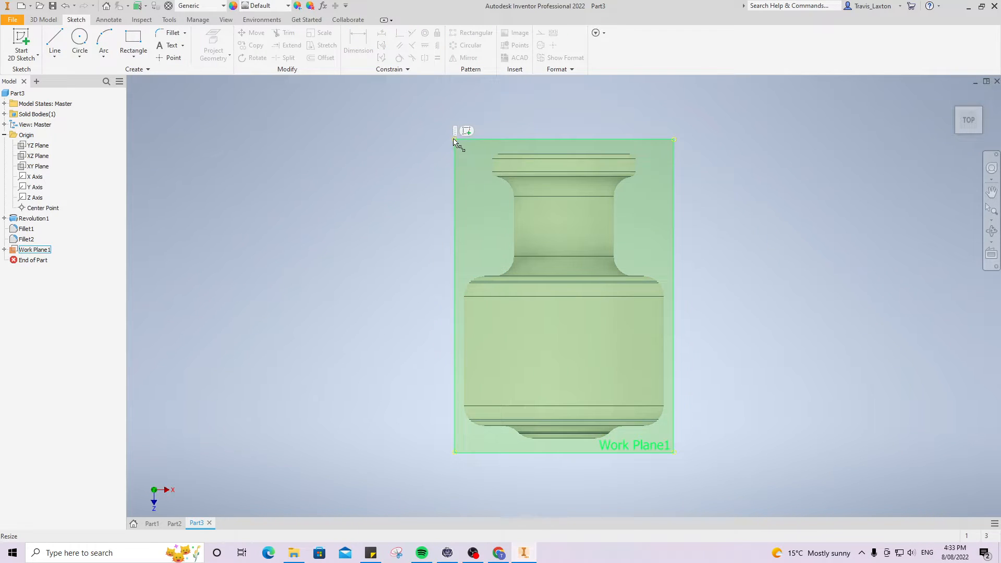
pyautogui.click(465, 131)
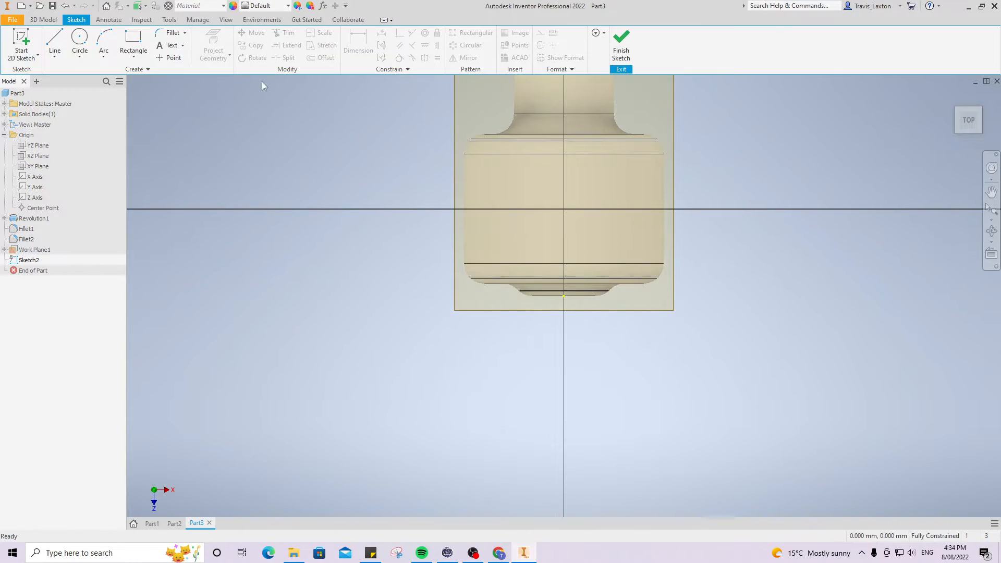
# Step: Add the sketch text POISON in Tahoma at 10 mm height, in a text box spanning the bottle's cylindrical body
pyautogui.click(170, 45)
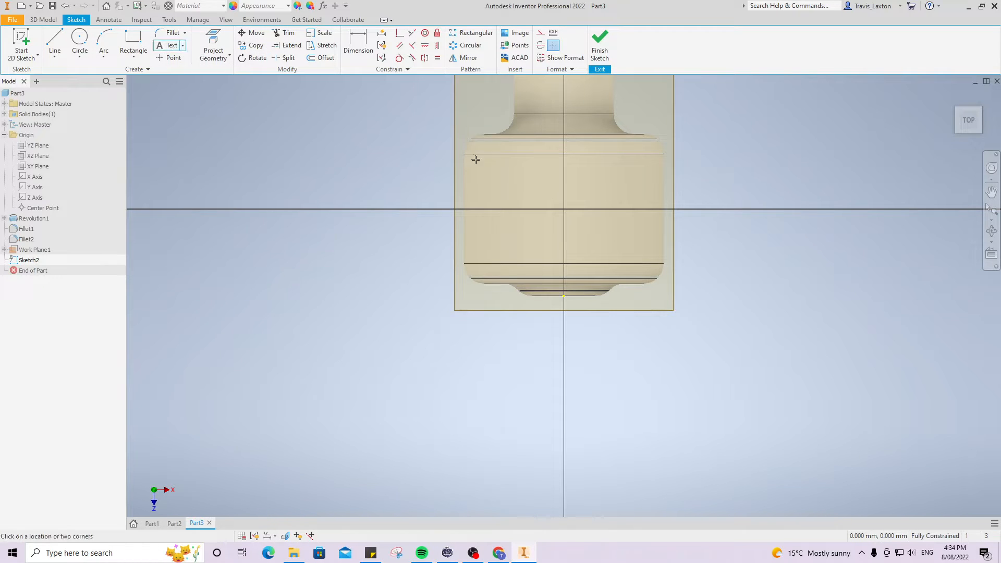
pyautogui.moveTo(467, 160); pyautogui.dragTo(669, 265)
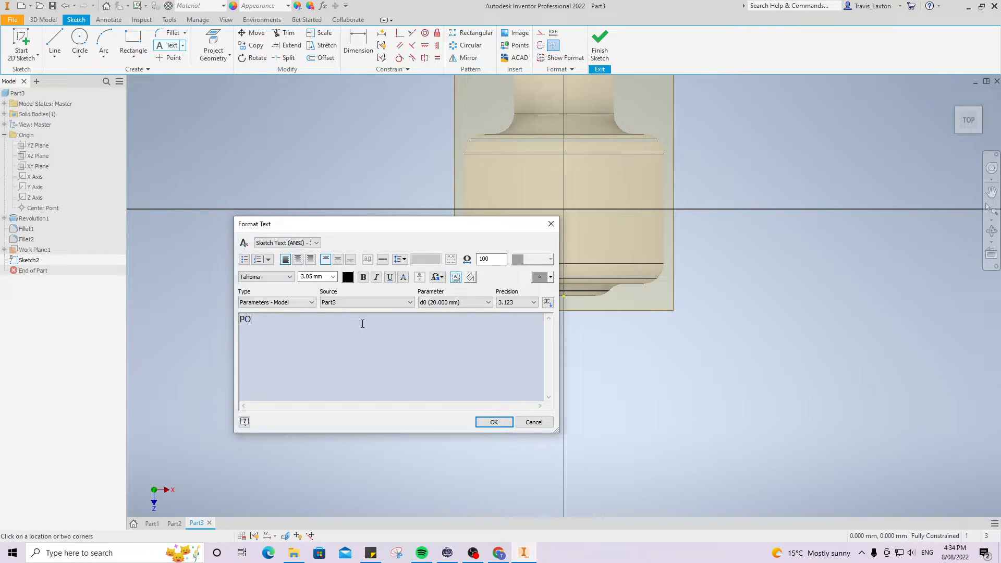
pyautogui.click(277, 278)
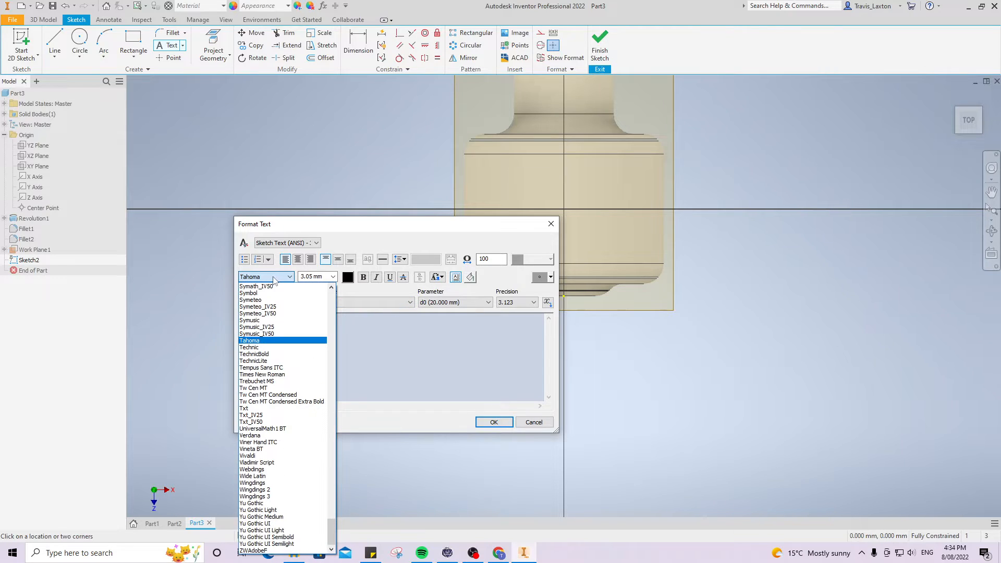
pyautogui.click(275, 278)
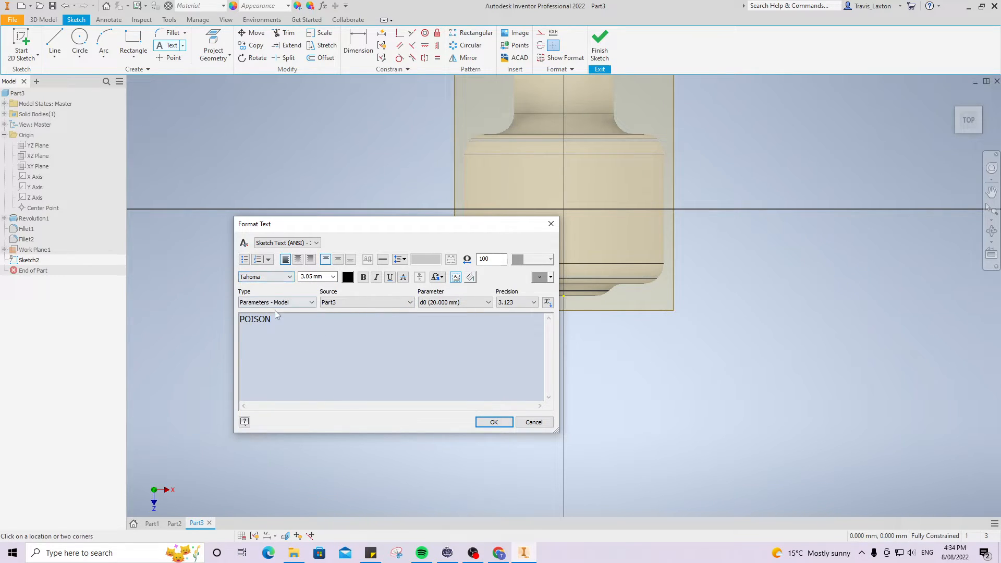
pyautogui.hotkey('ctrl', 'a')
pyautogui.moveTo(300, 277); pyautogui.dragTo(314, 276)
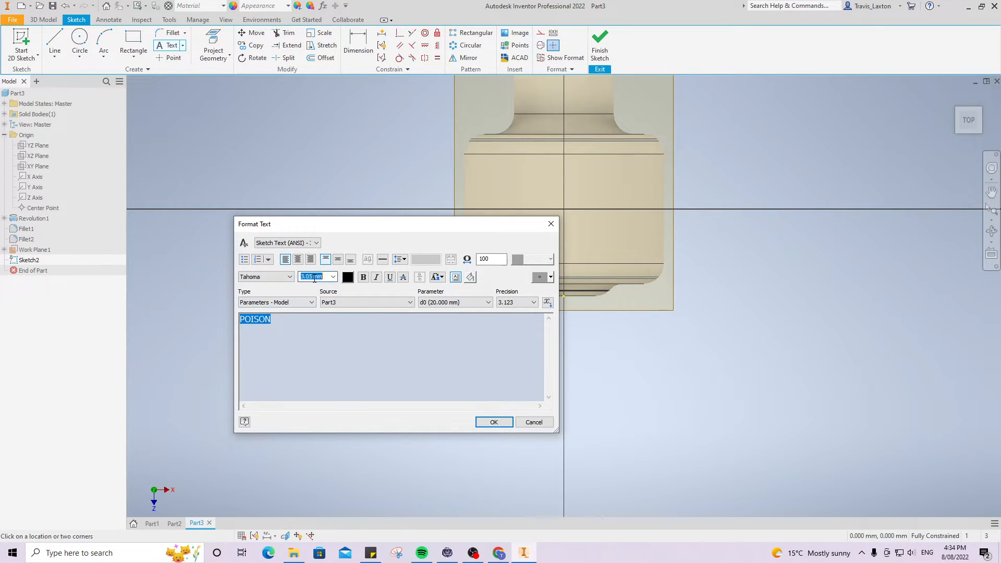
pyautogui.click(488, 421)
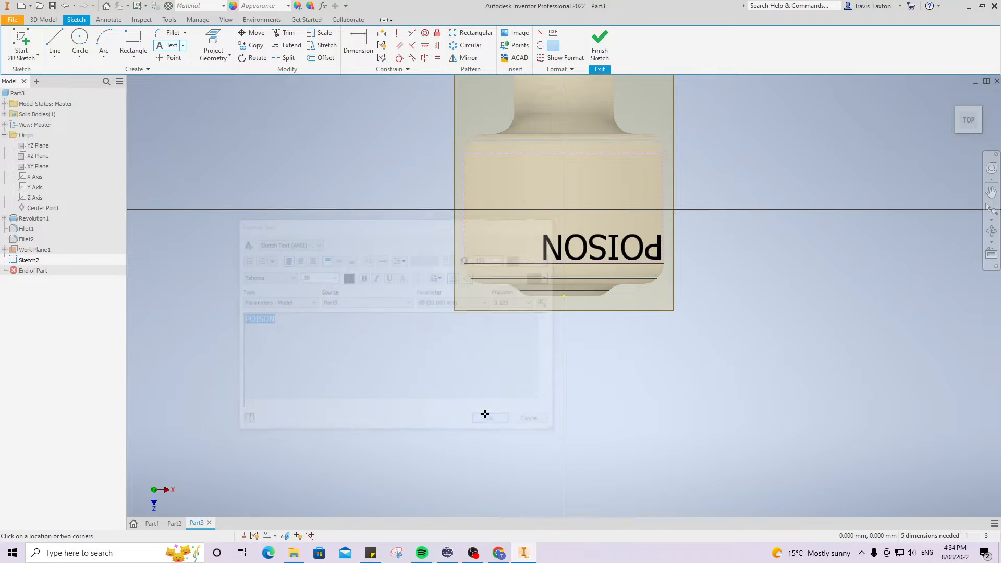
pyautogui.rightClick(316, 230)
pyautogui.click(362, 229)
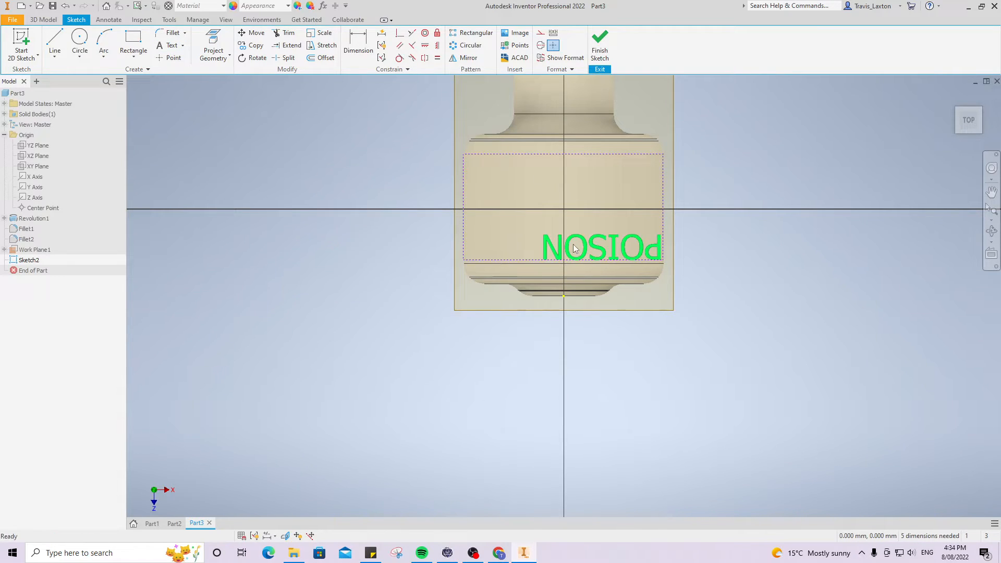
# Step: Try to rotate the upside-down POISON text upright about a freely picked point and shift it across the body
pyautogui.click(600, 248)
pyautogui.click(253, 58)
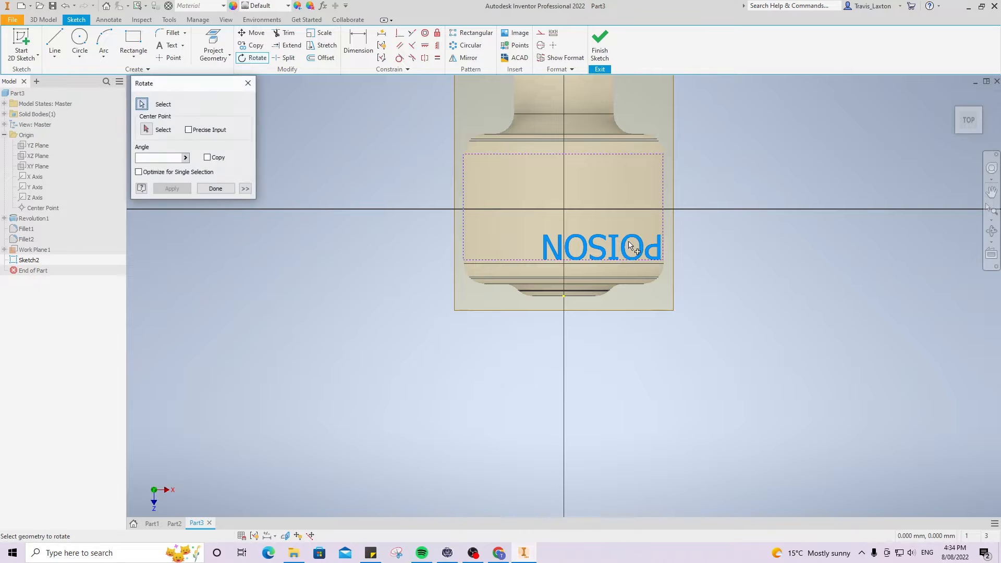
pyautogui.click(147, 129)
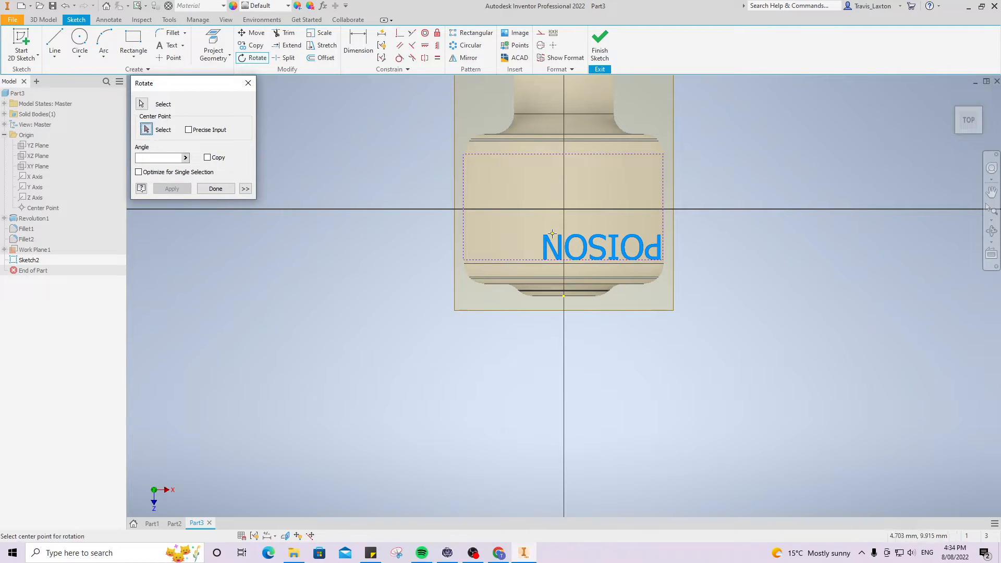
pyautogui.click(594, 225)
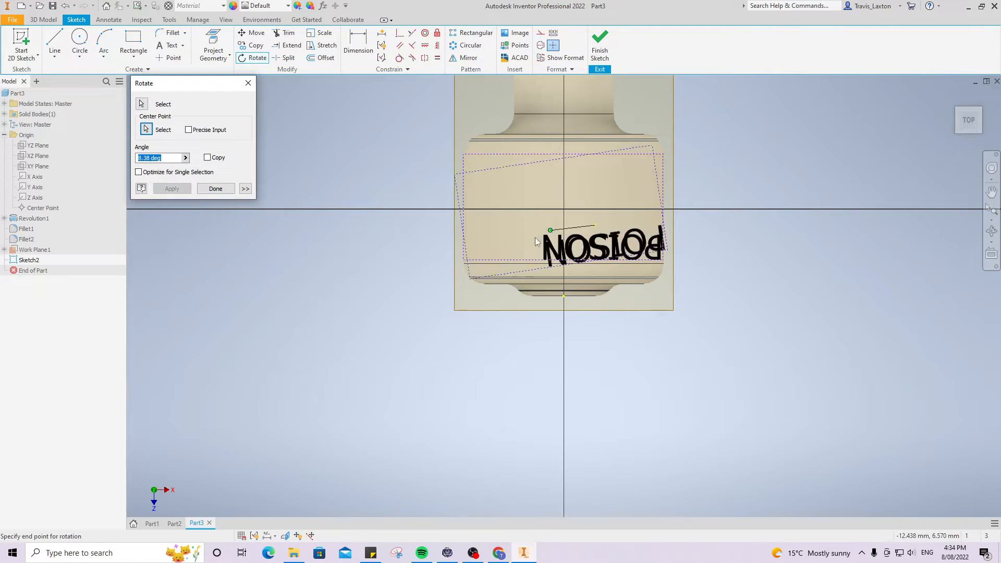
pyautogui.click(706, 225)
pyautogui.click(213, 189)
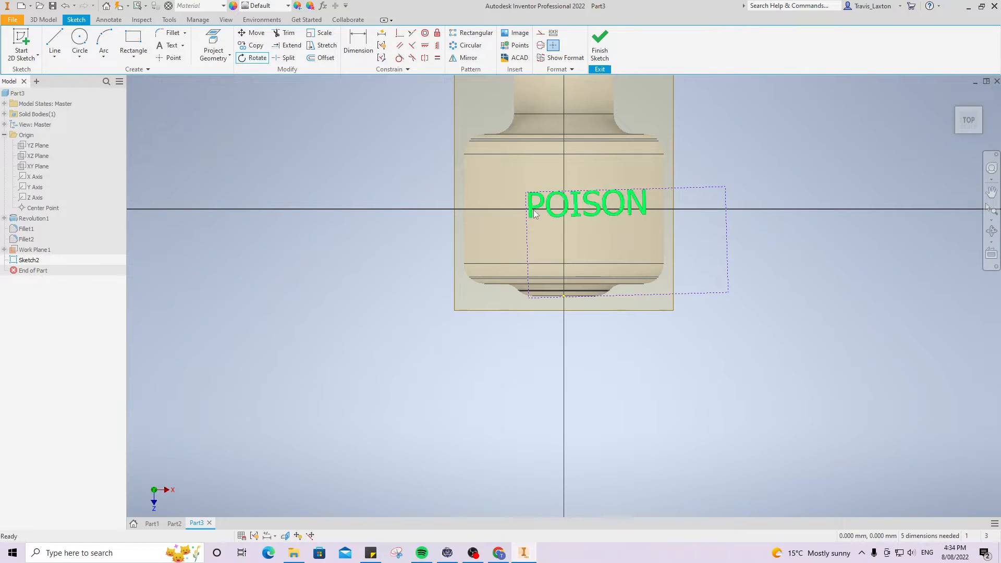
pyautogui.moveTo(548, 213); pyautogui.dragTo(502, 197)
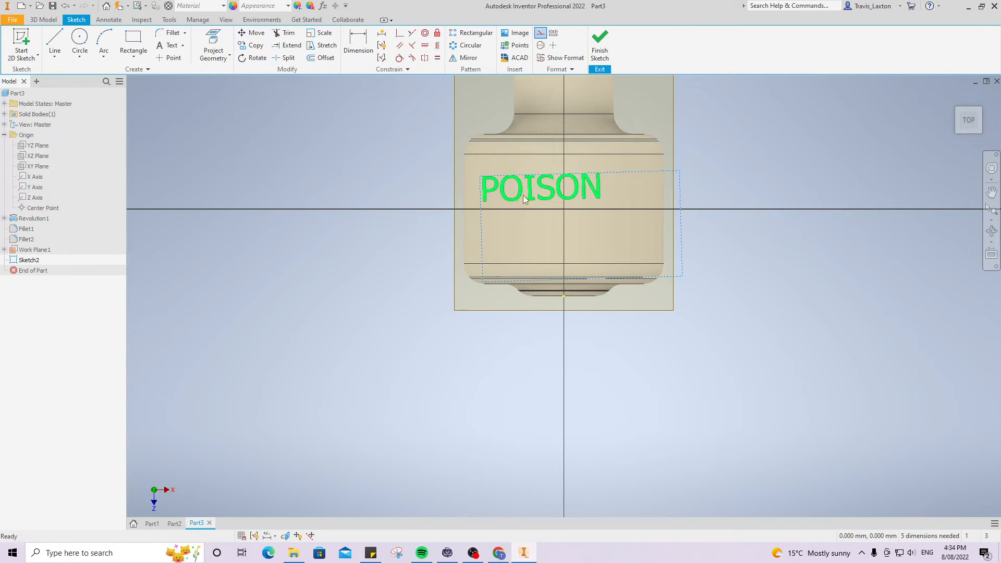
pyautogui.press('Escape')
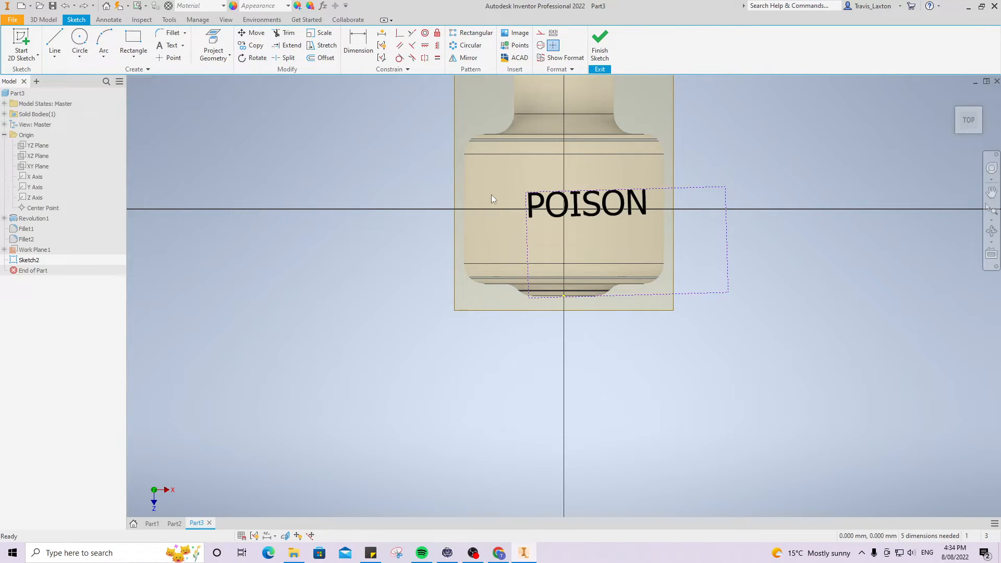
pyautogui.hotkey('ctrl', 'z')
# Step: Rotate the POISON text half a turn so it reads upright, and move it to mid-height on the bottle body
pyautogui.click(255, 58)
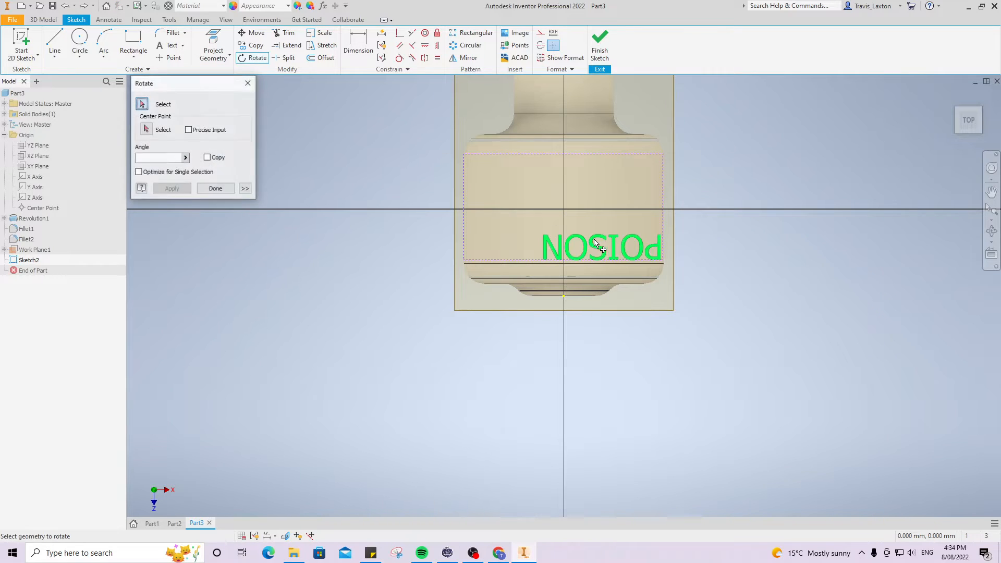
pyautogui.click(588, 203)
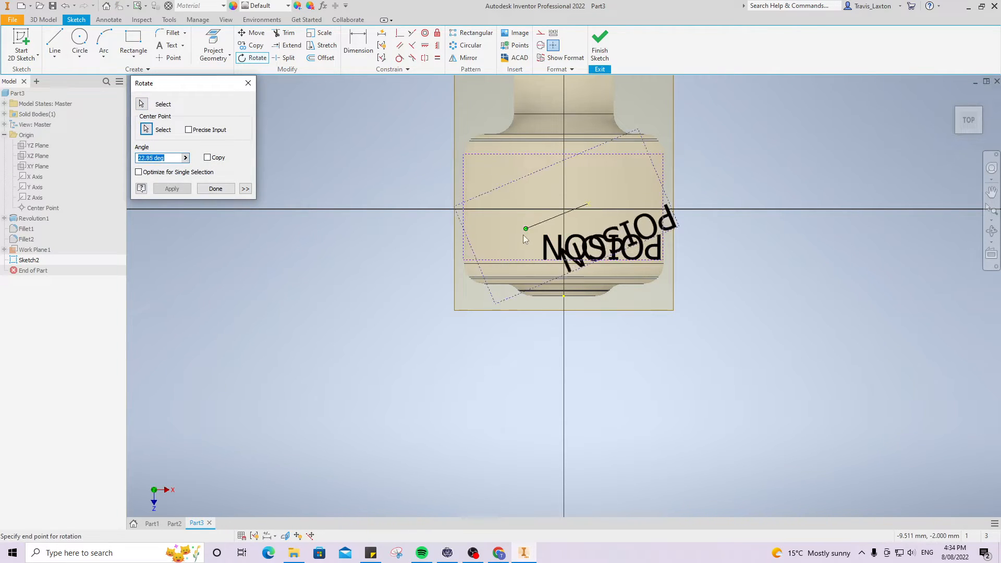
pyautogui.click(741, 205)
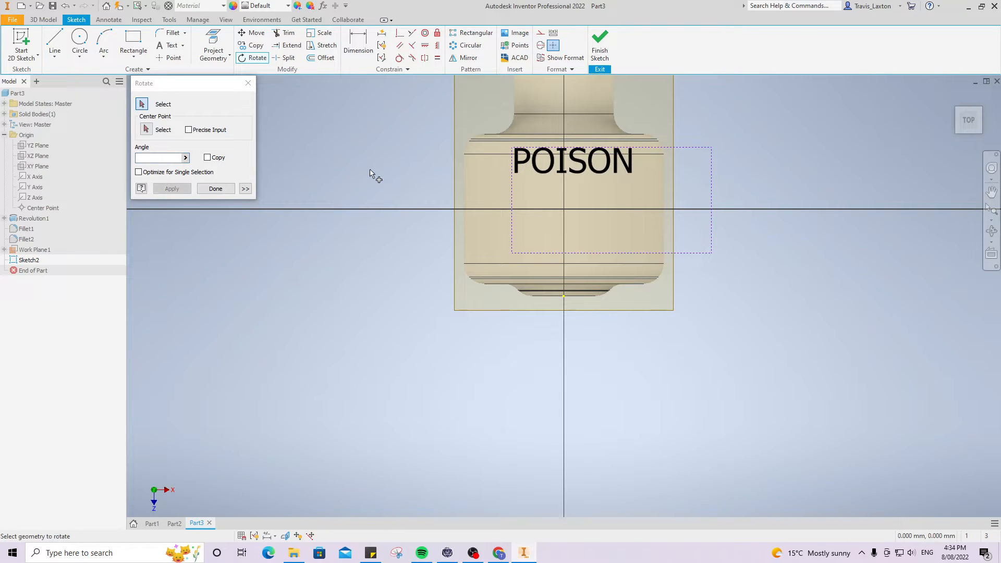
pyautogui.click(215, 188)
pyautogui.moveTo(550, 167); pyautogui.dragTo(548, 215)
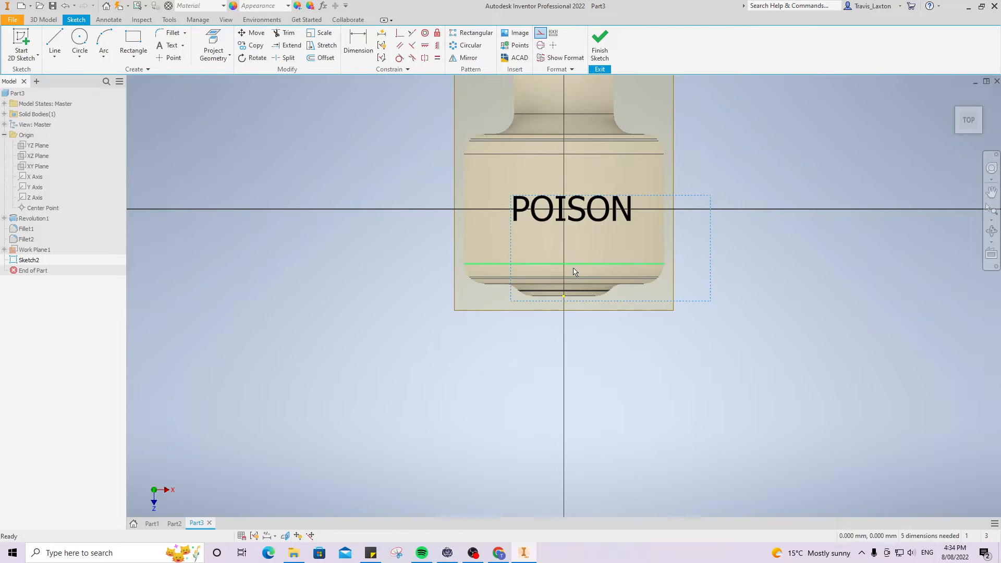
# Step: Set the POISON text height to 20 mm and center the enlarged word across the bottle body
pyautogui.doubleClick(531, 211)
pyautogui.click(316, 278)
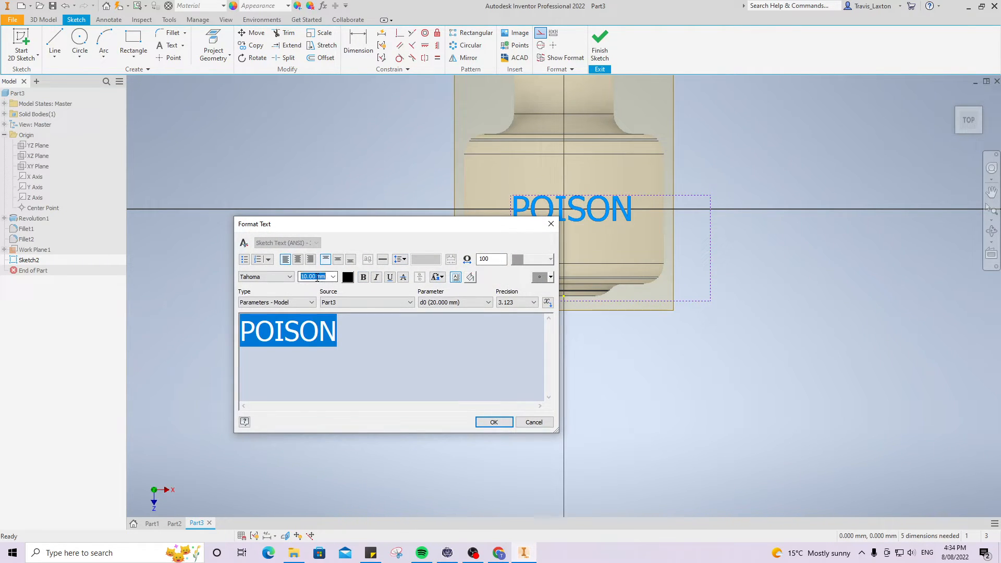
pyautogui.write('20')
pyautogui.press('Return')
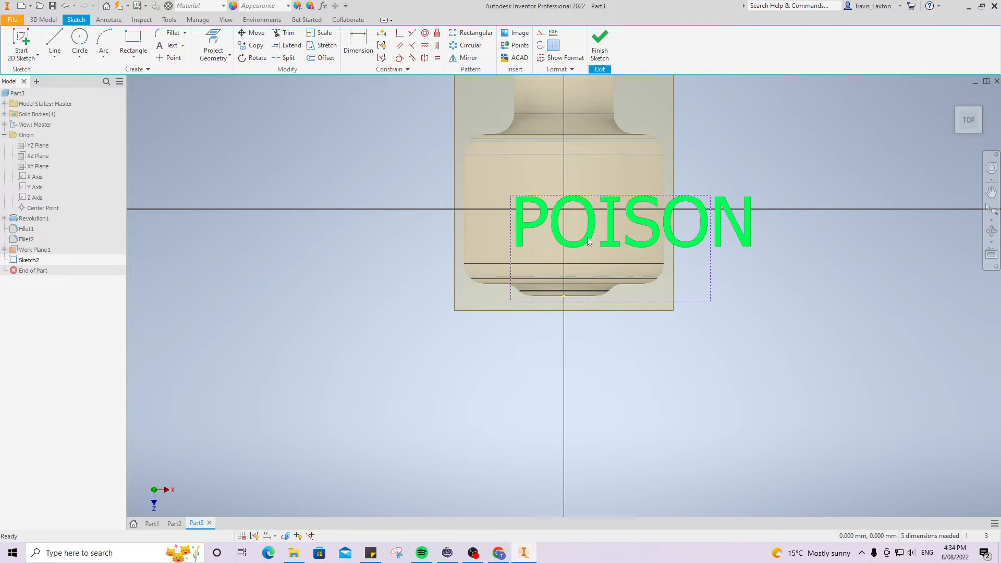
pyautogui.moveTo(589, 239)
pyautogui.mouseDown()
pyautogui.moveTo(516, 207)
pyautogui.moveTo(529, 225)
pyautogui.moveTo(515, 223)
pyautogui.mouseUp()
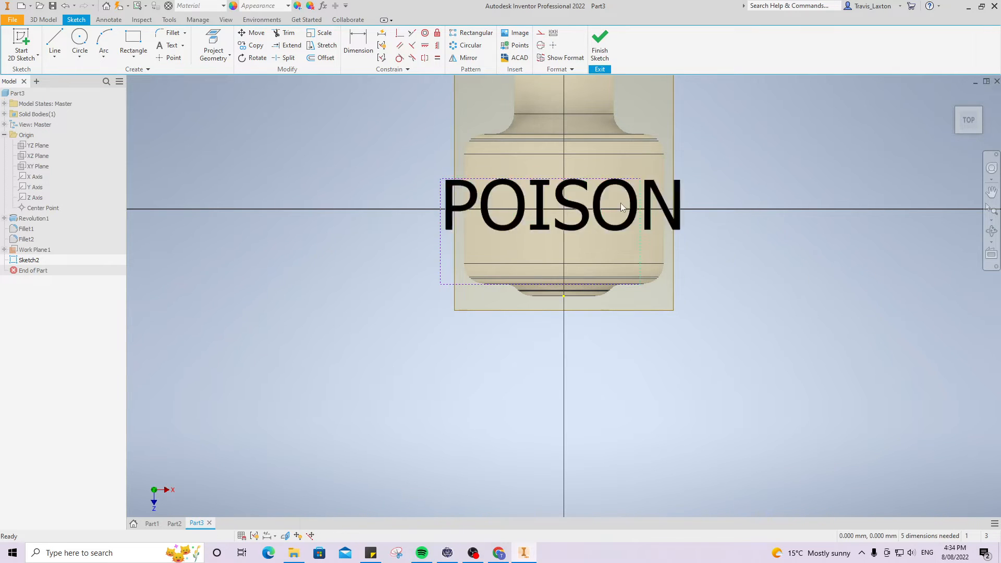
pyautogui.click(506, 238)
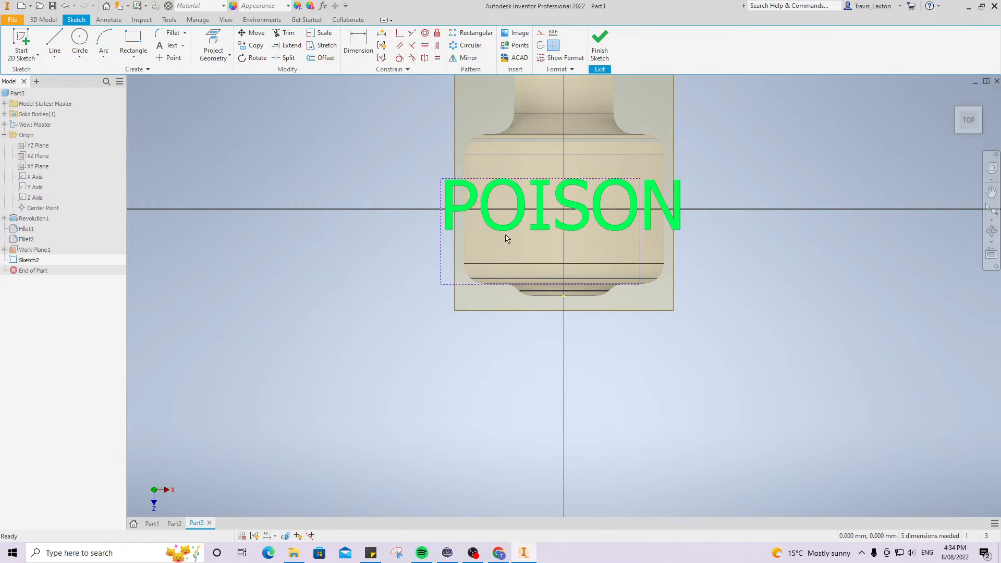
# Step: Engrave the POISON text 1 mm deep into the bottle with Emboss, wrapped to the cylindrical body face
pyautogui.click(976, 111)
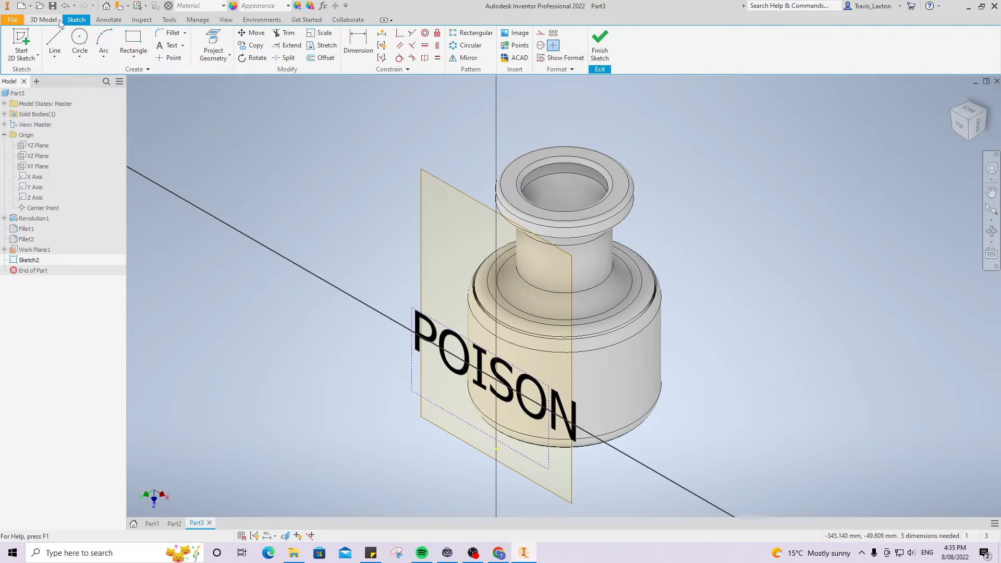
pyautogui.click(43, 19)
pyautogui.click(156, 35)
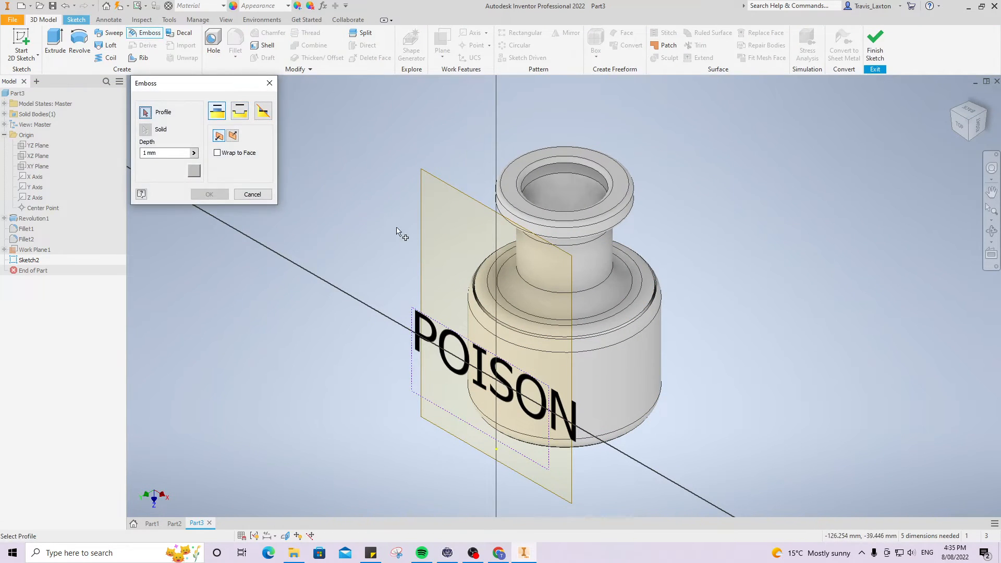
pyautogui.click(472, 378)
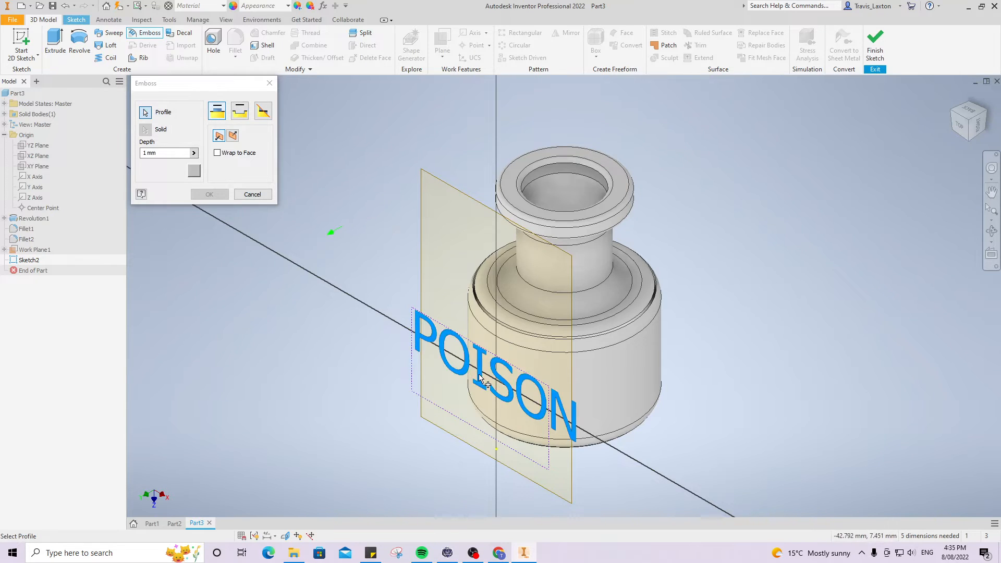
pyautogui.click(217, 153)
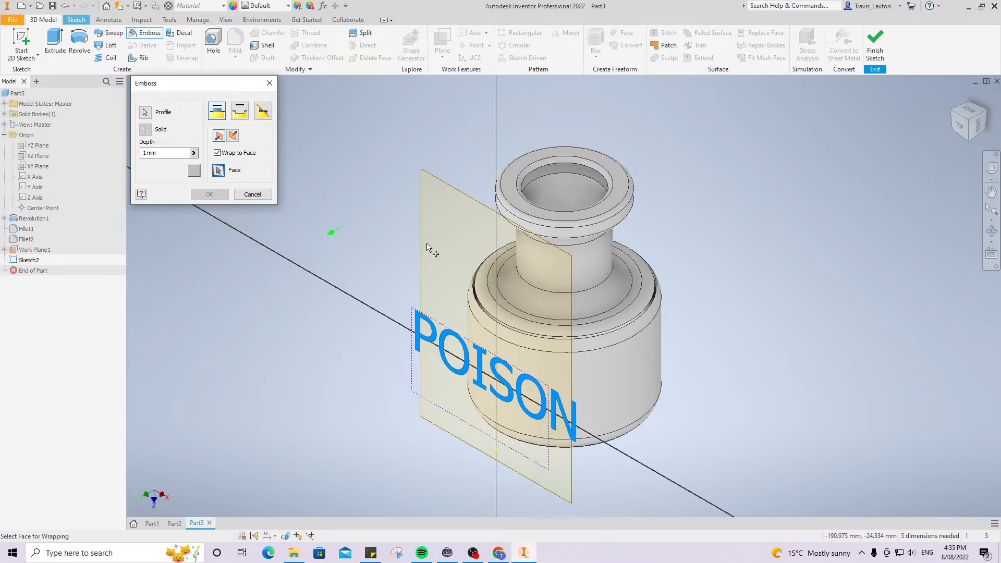
pyautogui.click(627, 381)
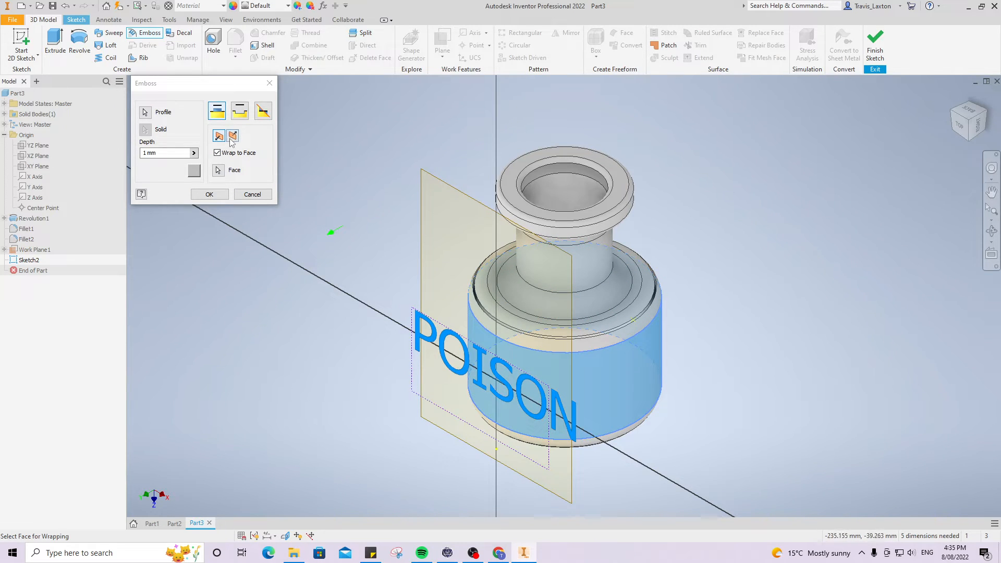
pyautogui.click(239, 113)
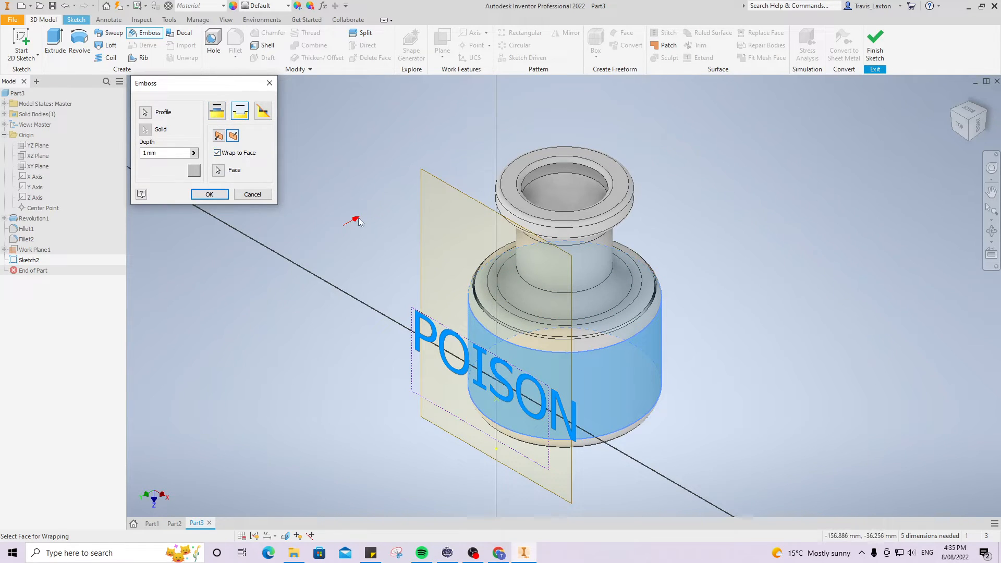
pyautogui.click(209, 194)
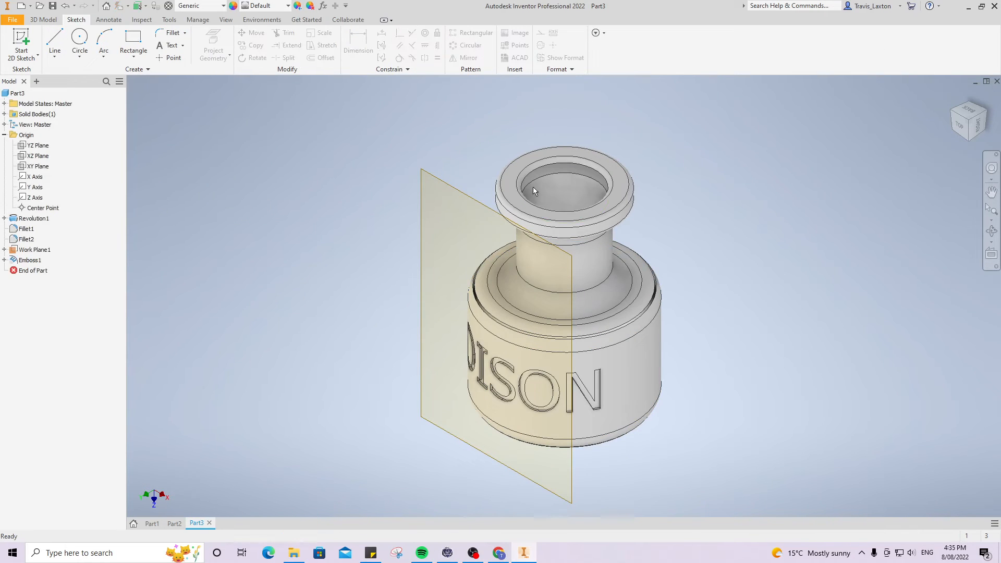
# Step: Hide the tangent work plane in front of the engraved bottle
pyautogui.click(956, 131)
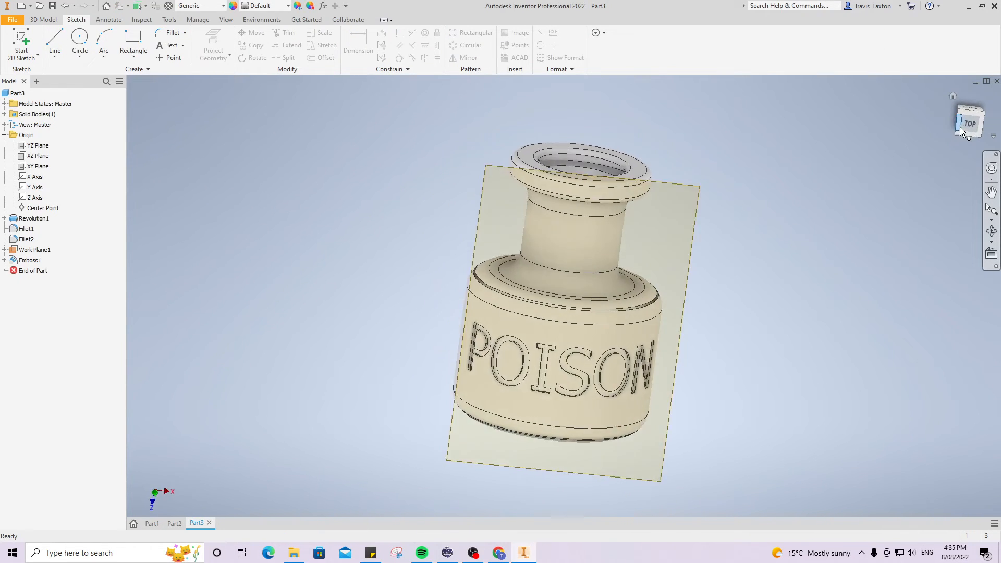
pyautogui.click(983, 114)
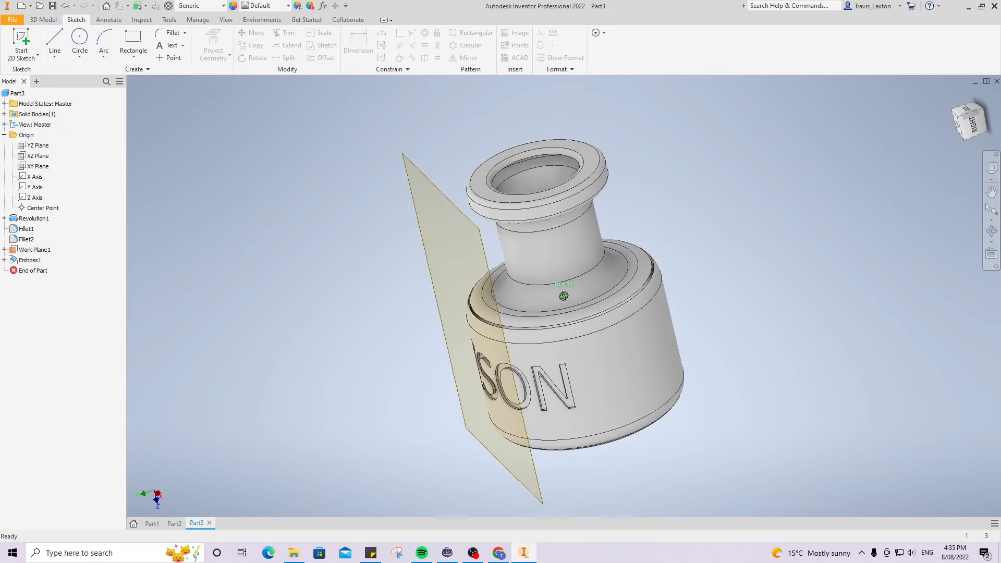
pyautogui.moveTo(981, 113)
pyautogui.mouseDown()
pyautogui.moveTo(996, 108)
pyautogui.moveTo(980, 113)
pyautogui.mouseUp()
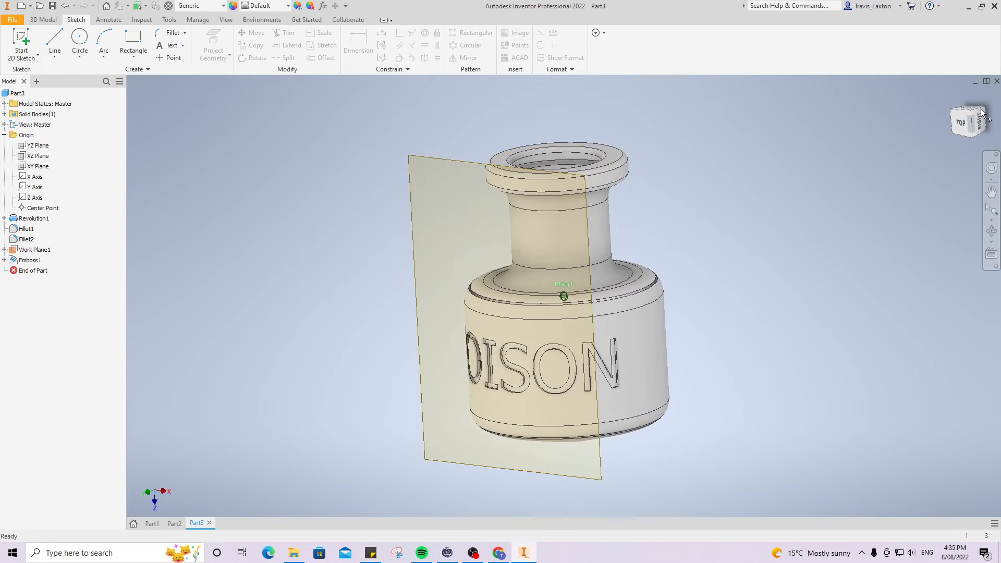
pyautogui.rightClick(35, 250)
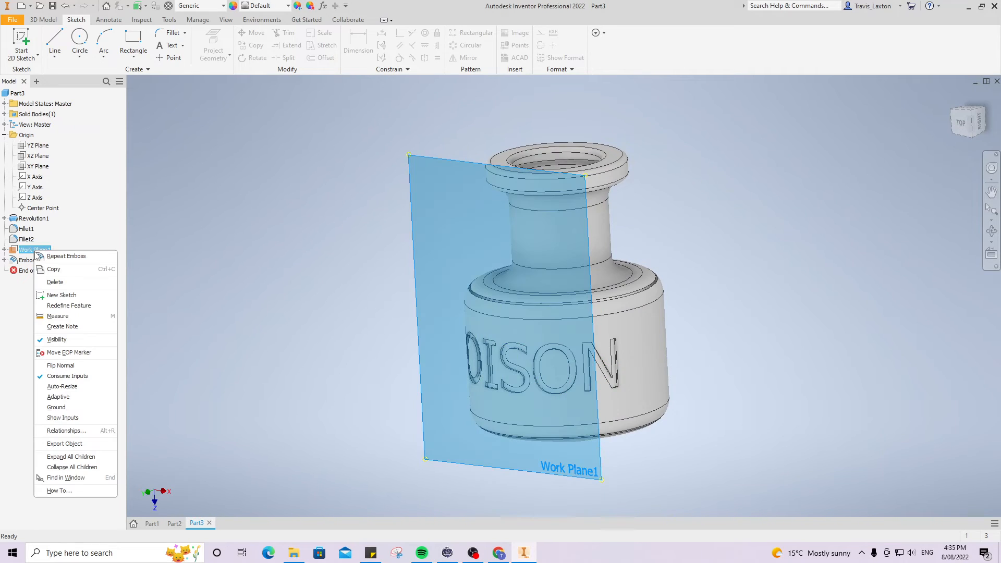
pyautogui.click(97, 340)
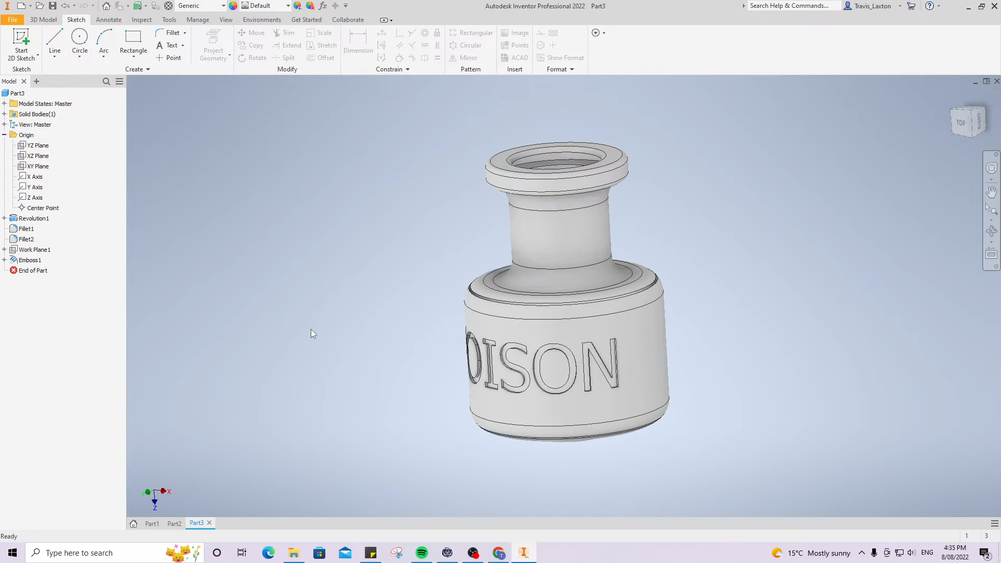
pyautogui.click(964, 124)
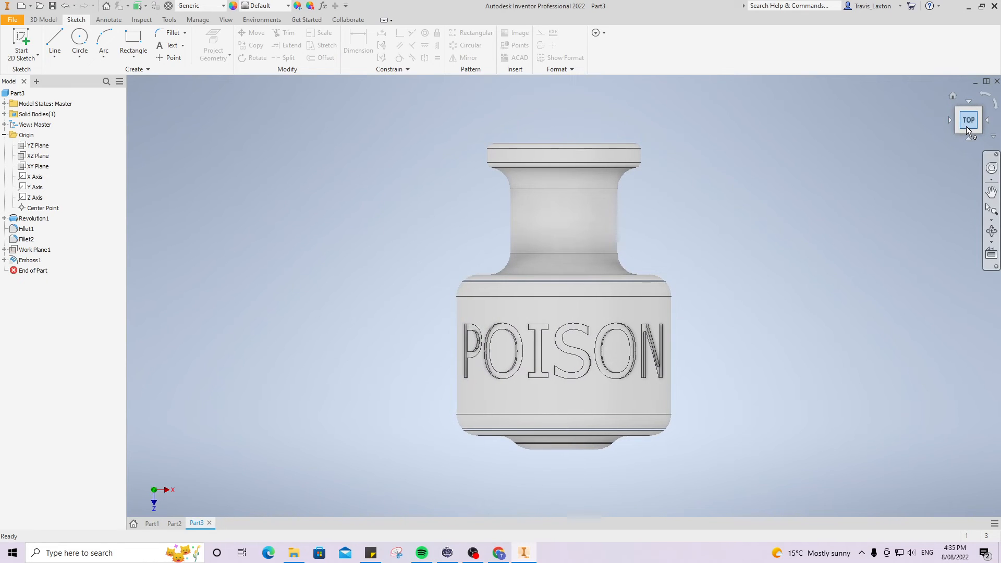
pyautogui.moveTo(965, 126); pyautogui.dragTo(952, 107)
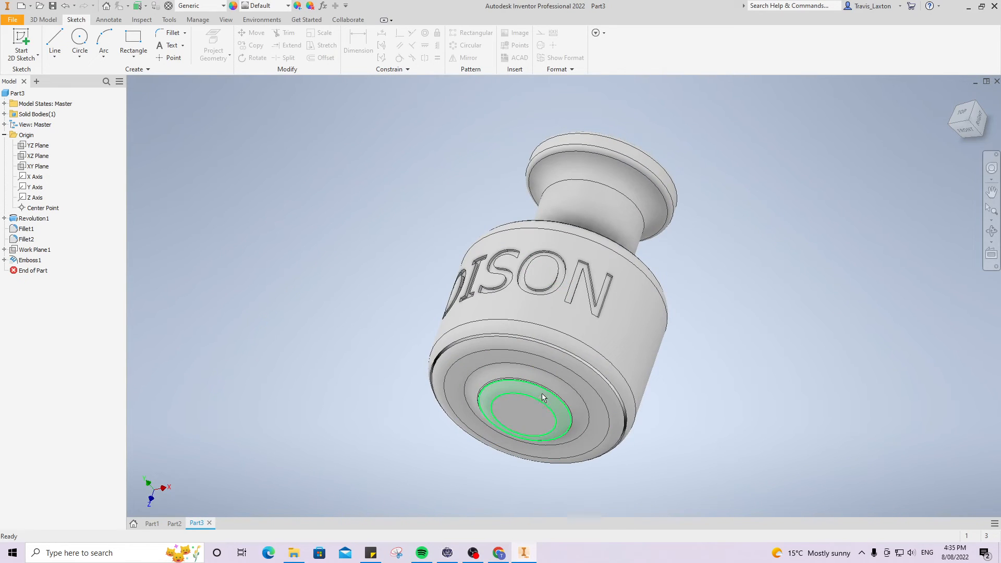
# Step: Search the material library for GLASS and assign the Glass material from the Inventor Material Library to the poison bottle
pyautogui.click(962, 116)
pyautogui.moveTo(961, 117); pyautogui.dragTo(996, 139)
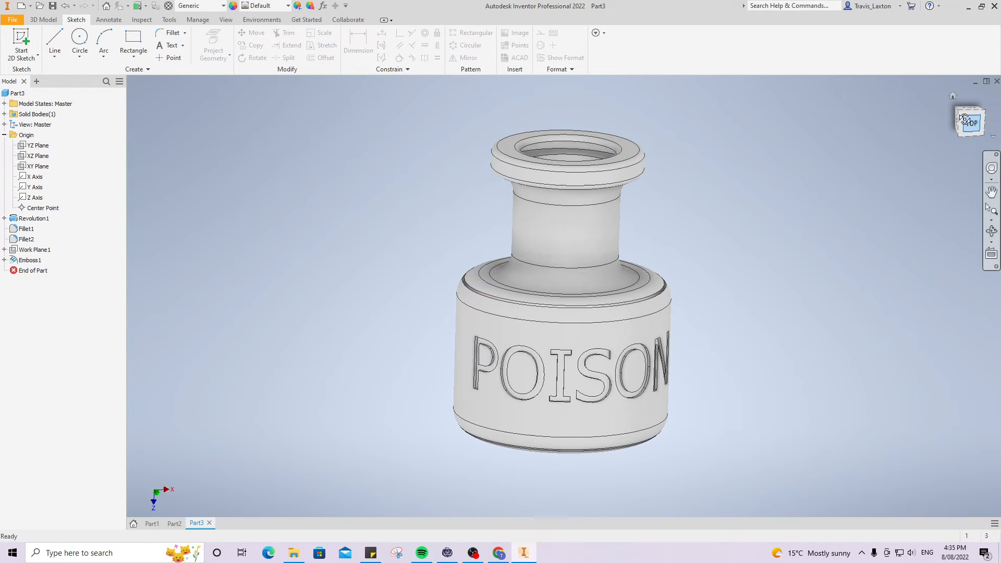
pyautogui.click(964, 118)
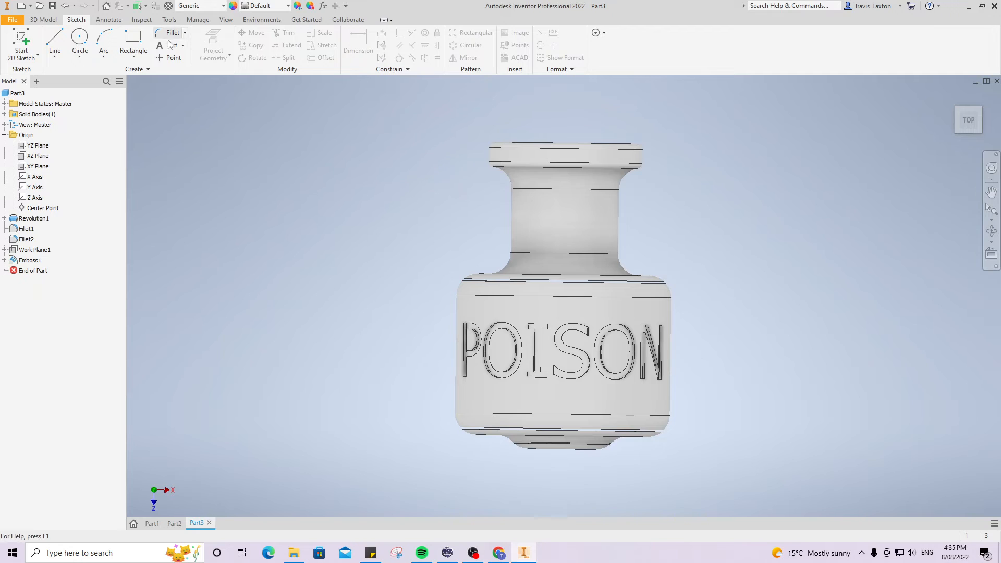
pyautogui.click(169, 19)
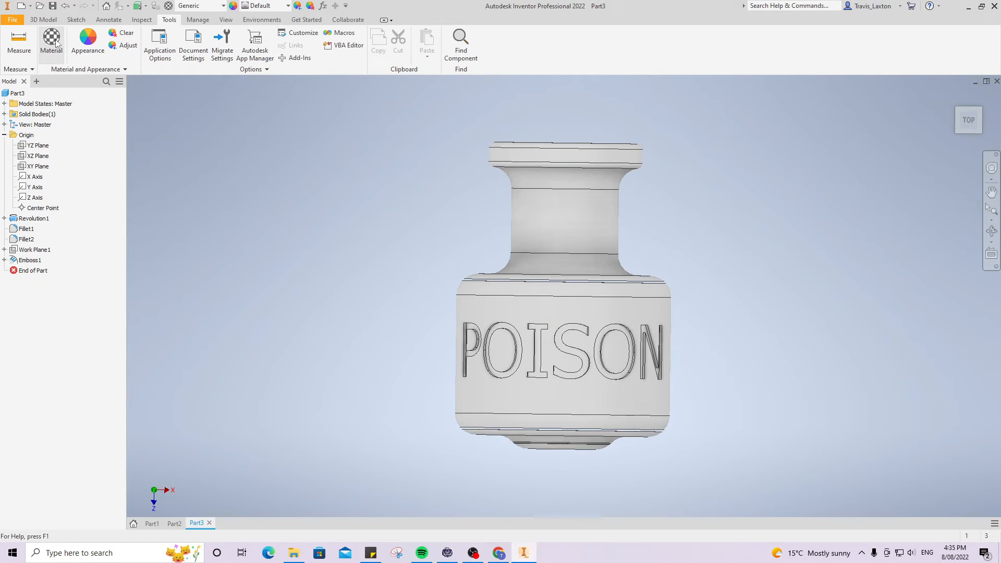
pyautogui.click(51, 42)
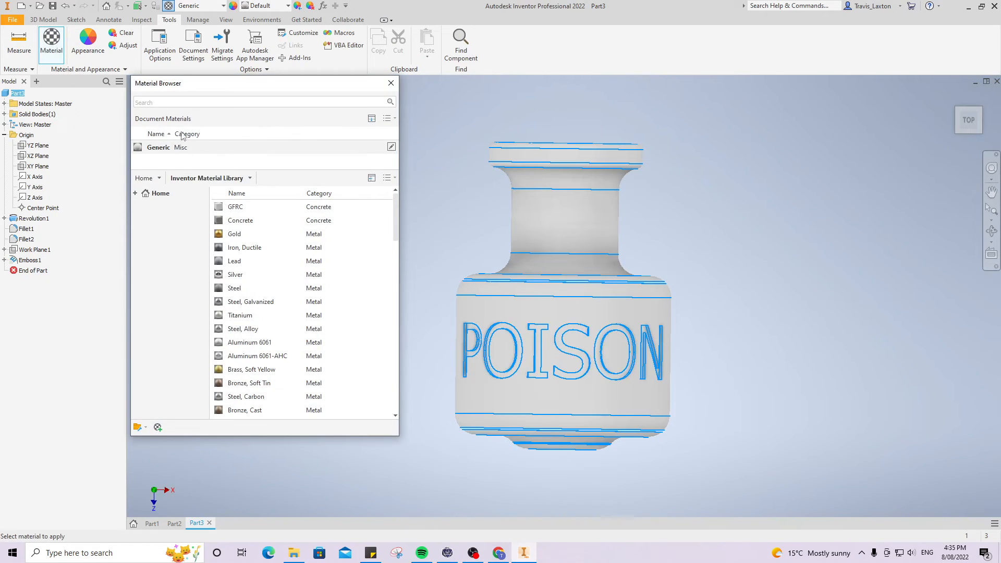
pyautogui.click(166, 102)
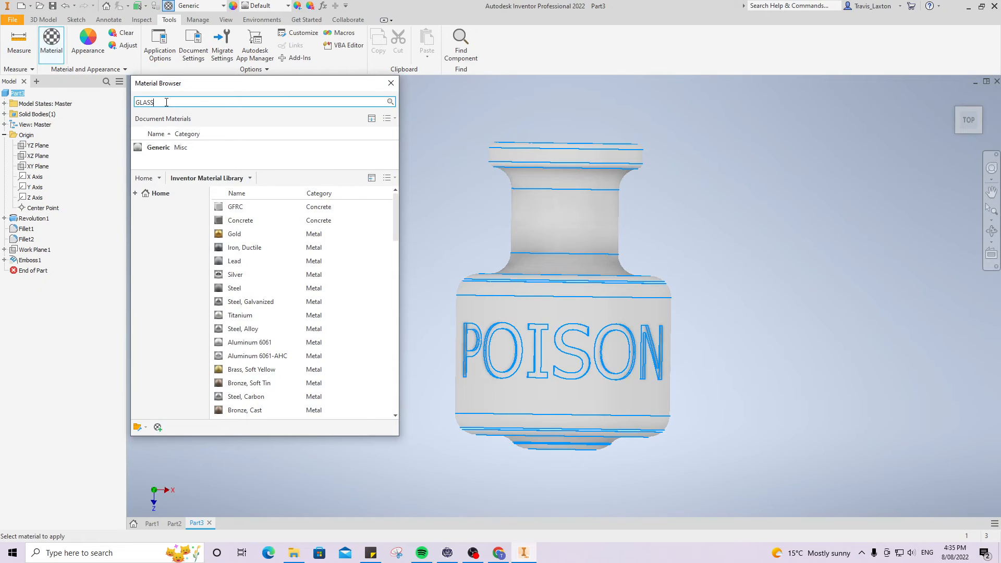
pyautogui.write('GLASS')
pyautogui.press('Return')
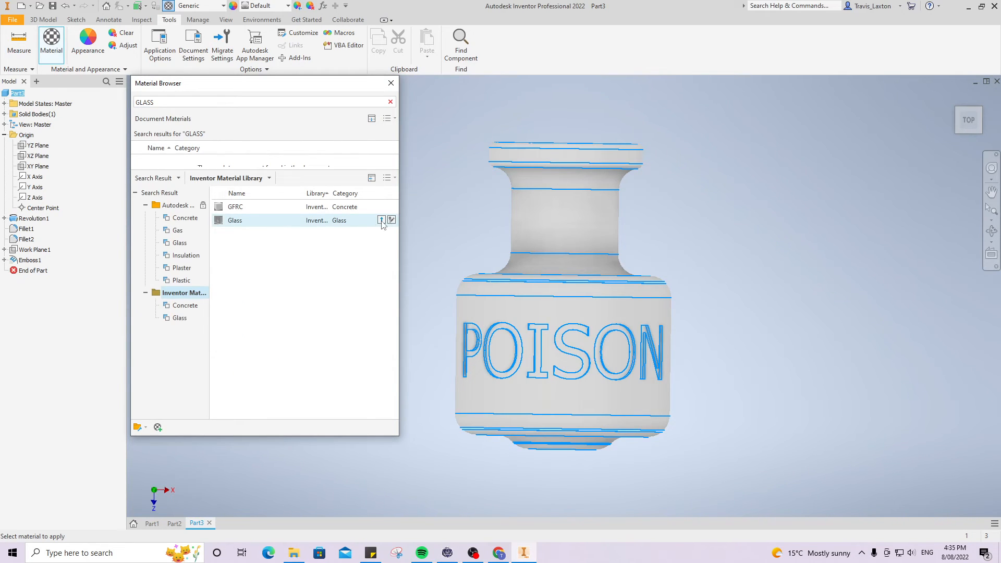
pyautogui.click(380, 220)
pyautogui.click(390, 83)
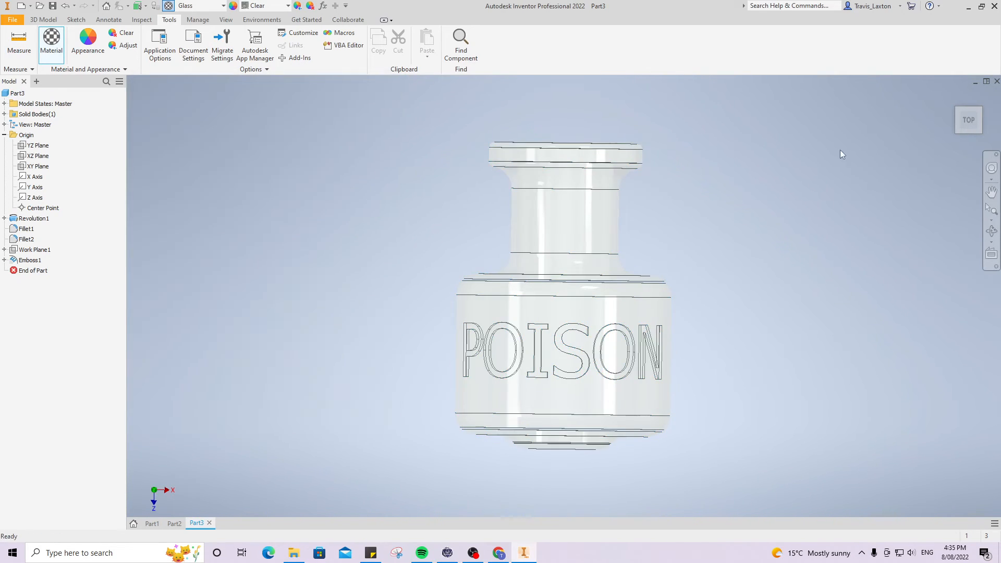
pyautogui.moveTo(974, 114)
pyautogui.mouseDown()
pyautogui.moveTo(959, 118)
pyautogui.moveTo(957, 136)
pyautogui.moveTo(958, 105)
pyautogui.moveTo(971, 119)
pyautogui.moveTo(971, 101)
pyautogui.moveTo(980, 119)
pyautogui.mouseUp()
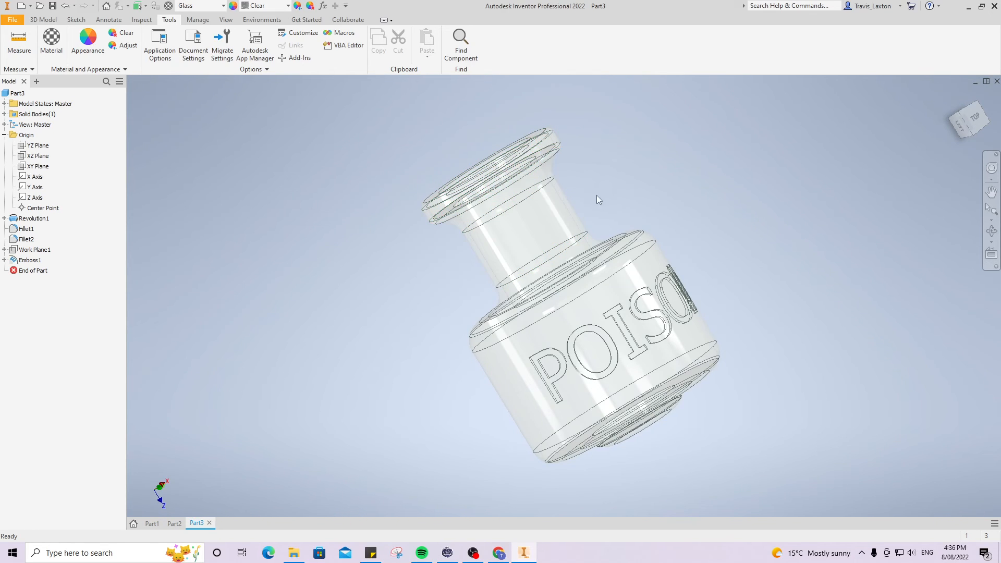
pyautogui.click(971, 118)
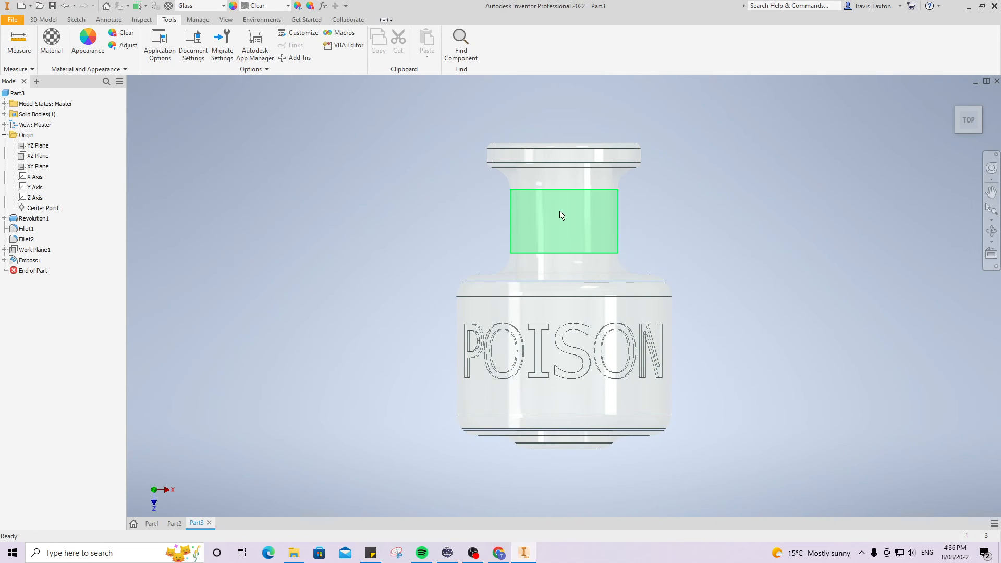
pyautogui.click(958, 112)
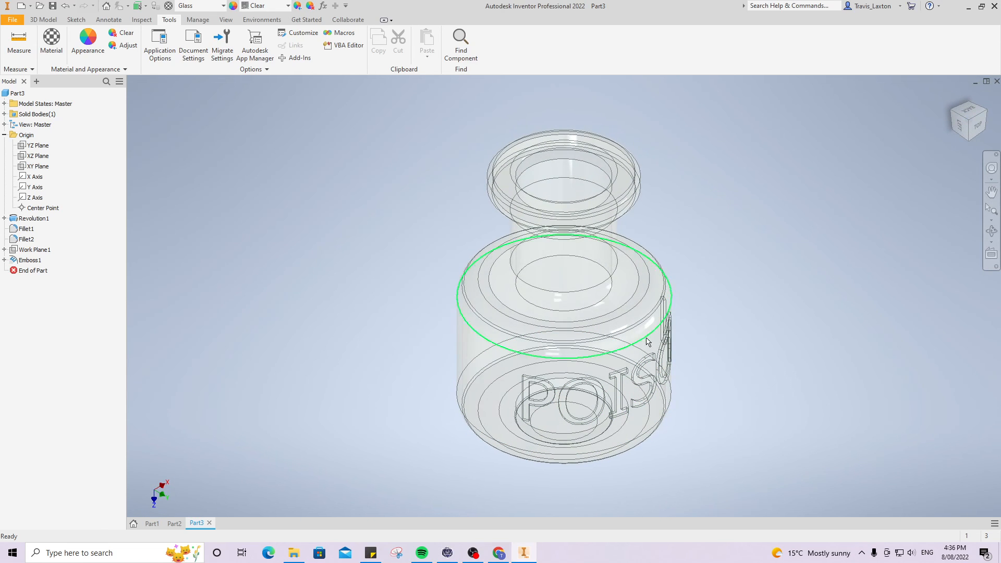